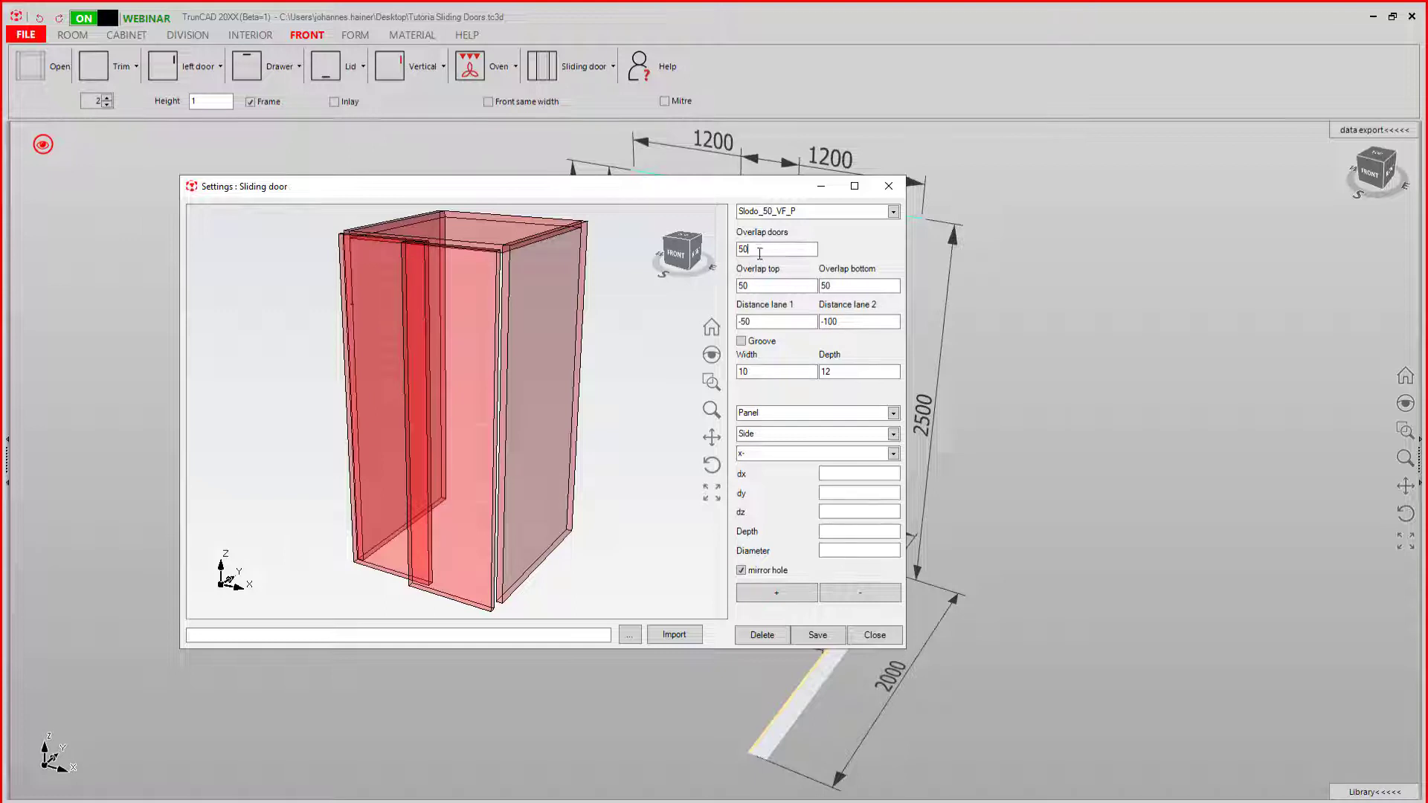
# Step: Set the sliding door overlaps to 20 between doors, 19 at the top and 43 at the bottom, consulting the Häfele fitting PDF
pyautogui.moveTo(759, 253); pyautogui.dragTo(720, 252)
pyautogui.write('20')
pyautogui.moveTo(1427, 104)
pyautogui.mouseDown()
pyautogui.moveTo(930, 148)
pyautogui.moveTo(723, 61)
pyautogui.mouseUp()
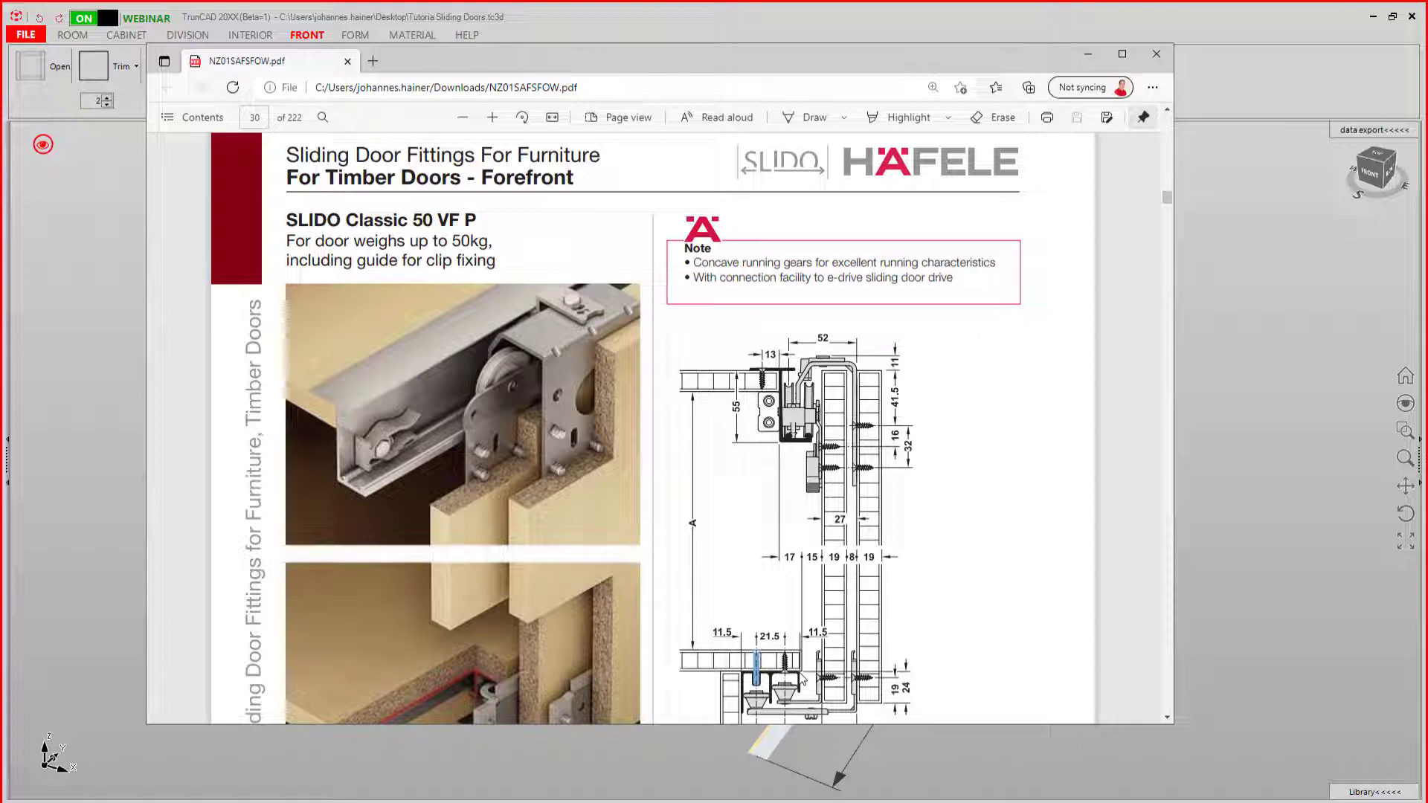
pyautogui.hotkey('alt', 'Tab')
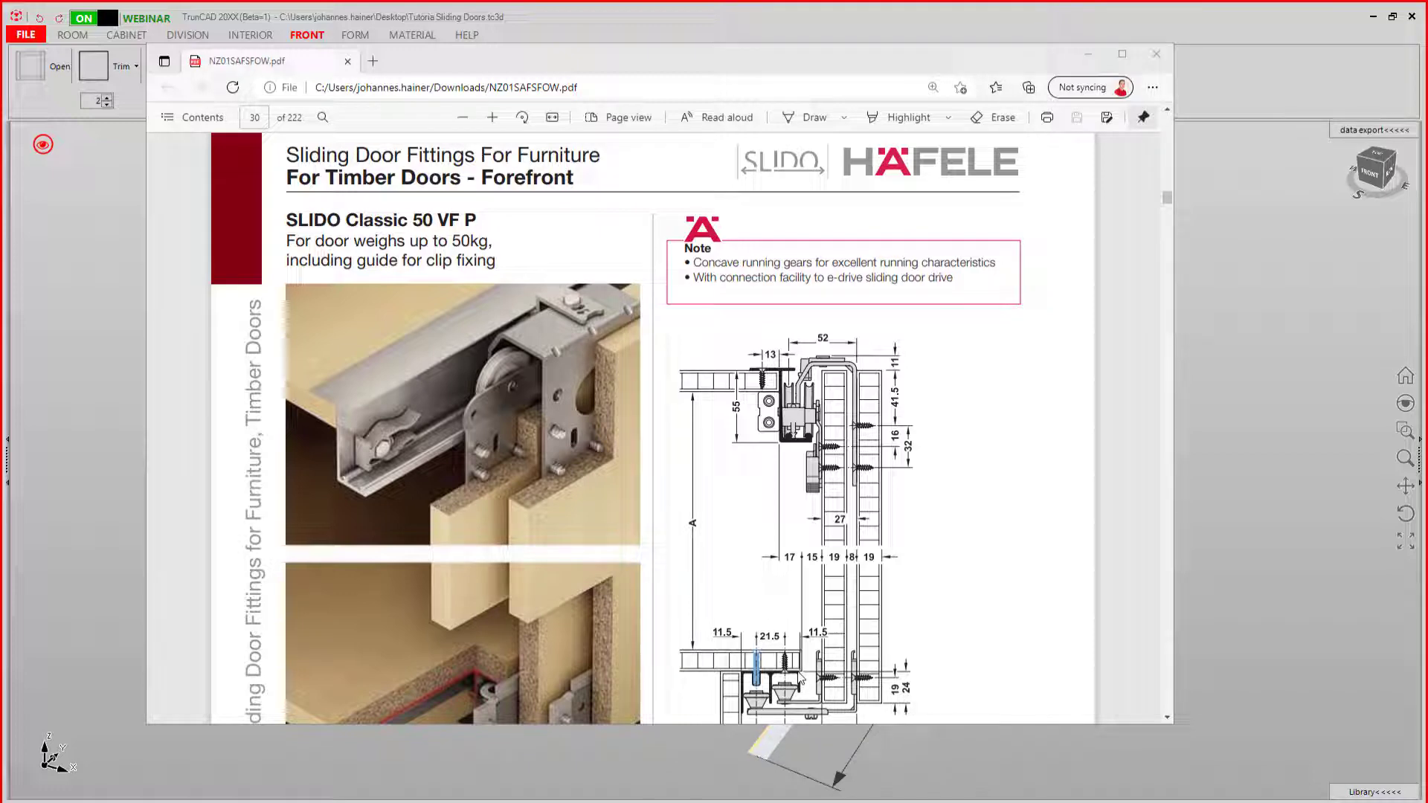
pyautogui.moveTo(779, 67); pyautogui.dragTo(1427, 84)
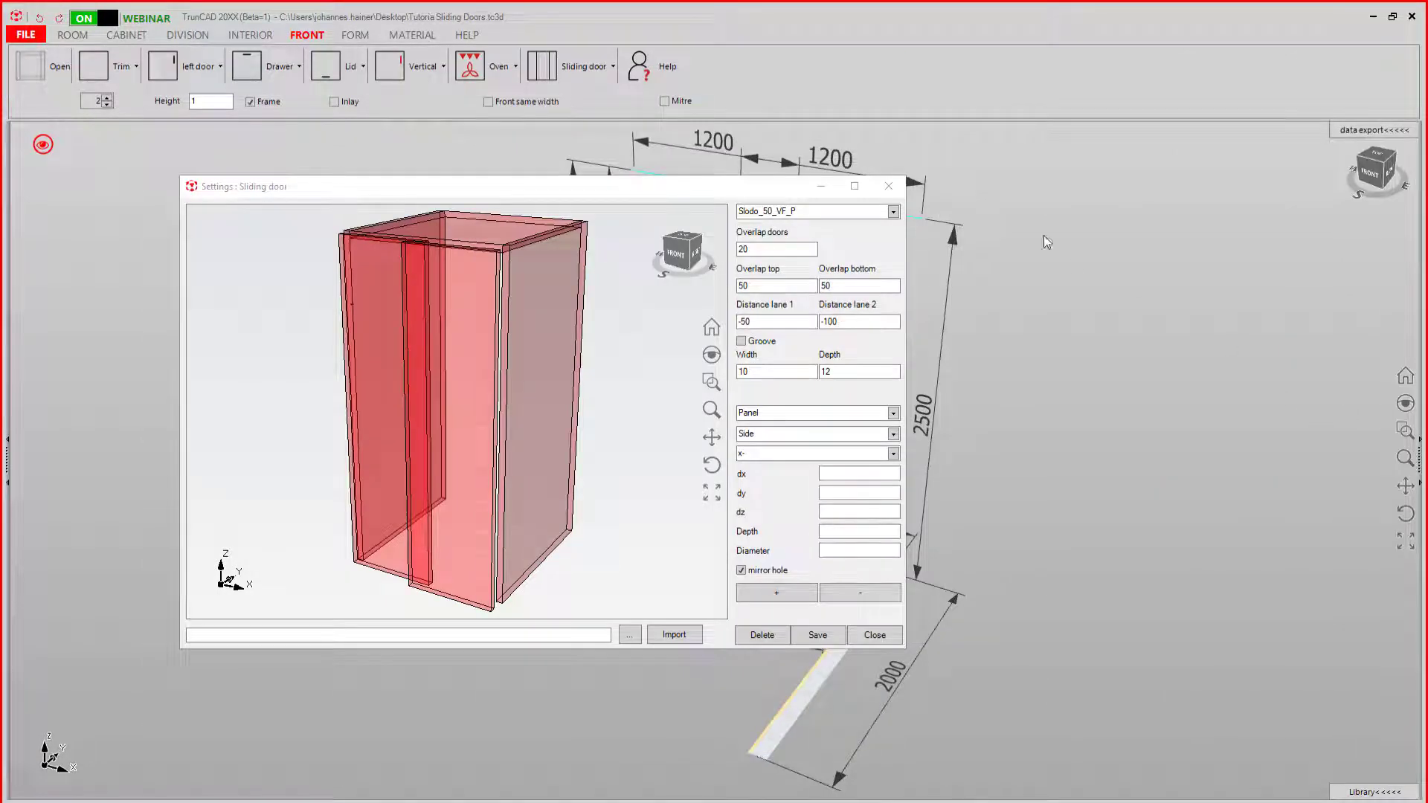
pyautogui.moveTo(770, 285); pyautogui.dragTo(692, 285)
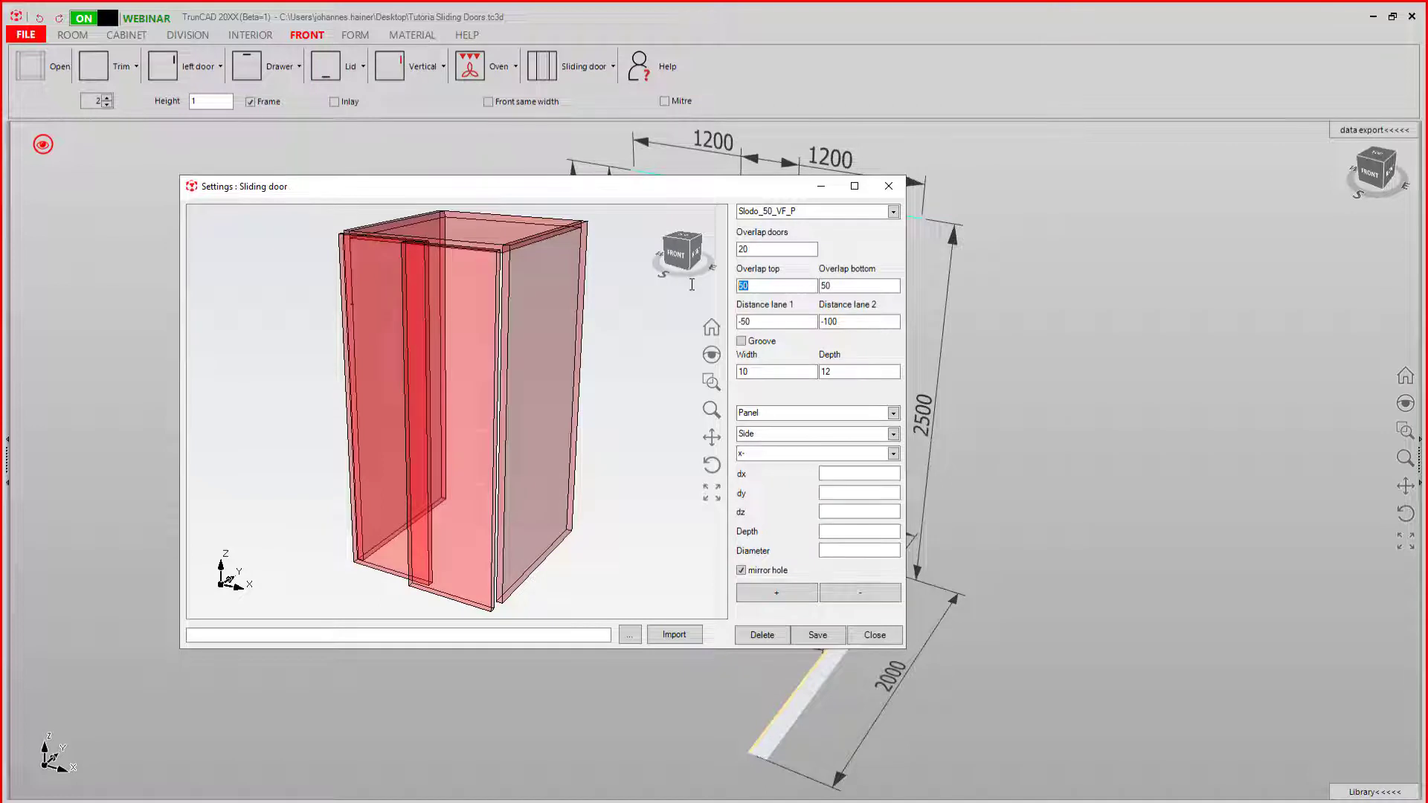
pyautogui.write('19')
pyautogui.click(854, 291)
pyautogui.moveTo(854, 291); pyautogui.dragTo(818, 287)
pyautogui.write('43')
# Step: Consult the fitting's section drawing in the PDF and set distance lane 1 to -61 and distance lane 2 to -34
pyautogui.moveTo(1427, 97); pyautogui.dragTo(687, 48)
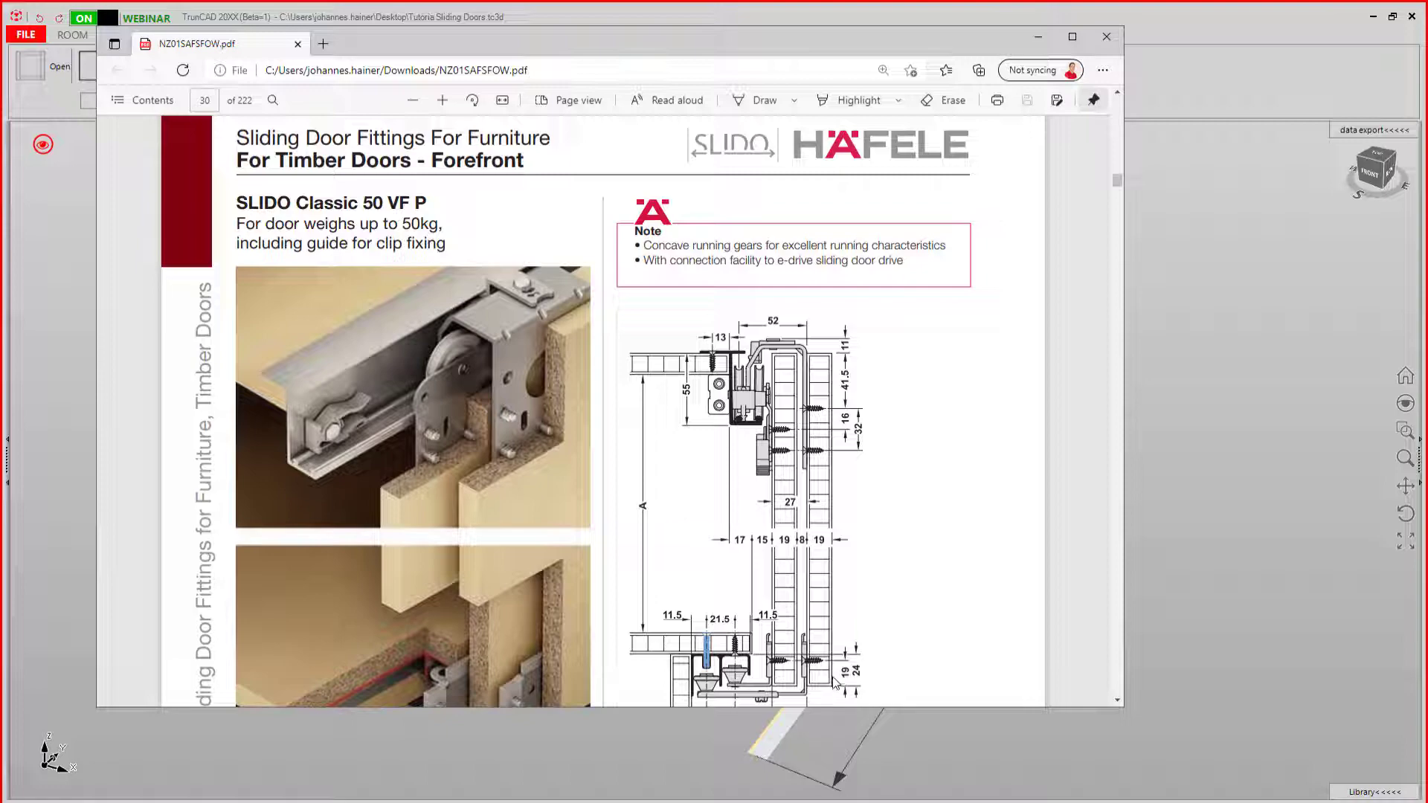
pyautogui.moveTo(732, 37)
pyautogui.mouseDown()
pyautogui.moveTo(714, 466)
pyautogui.moveTo(720, 29)
pyautogui.mouseUp()
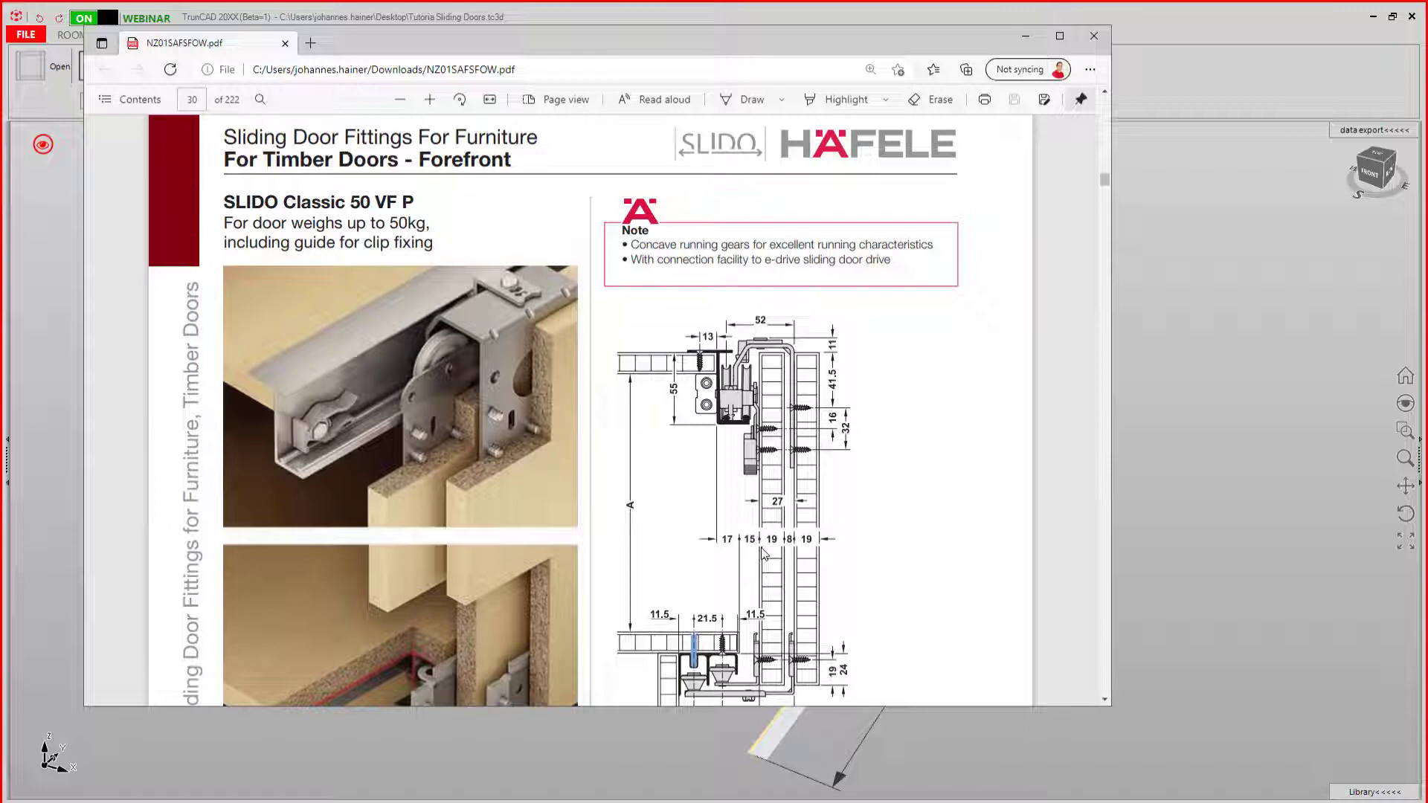
pyautogui.moveTo(780, 43); pyautogui.dragTo(1427, 82)
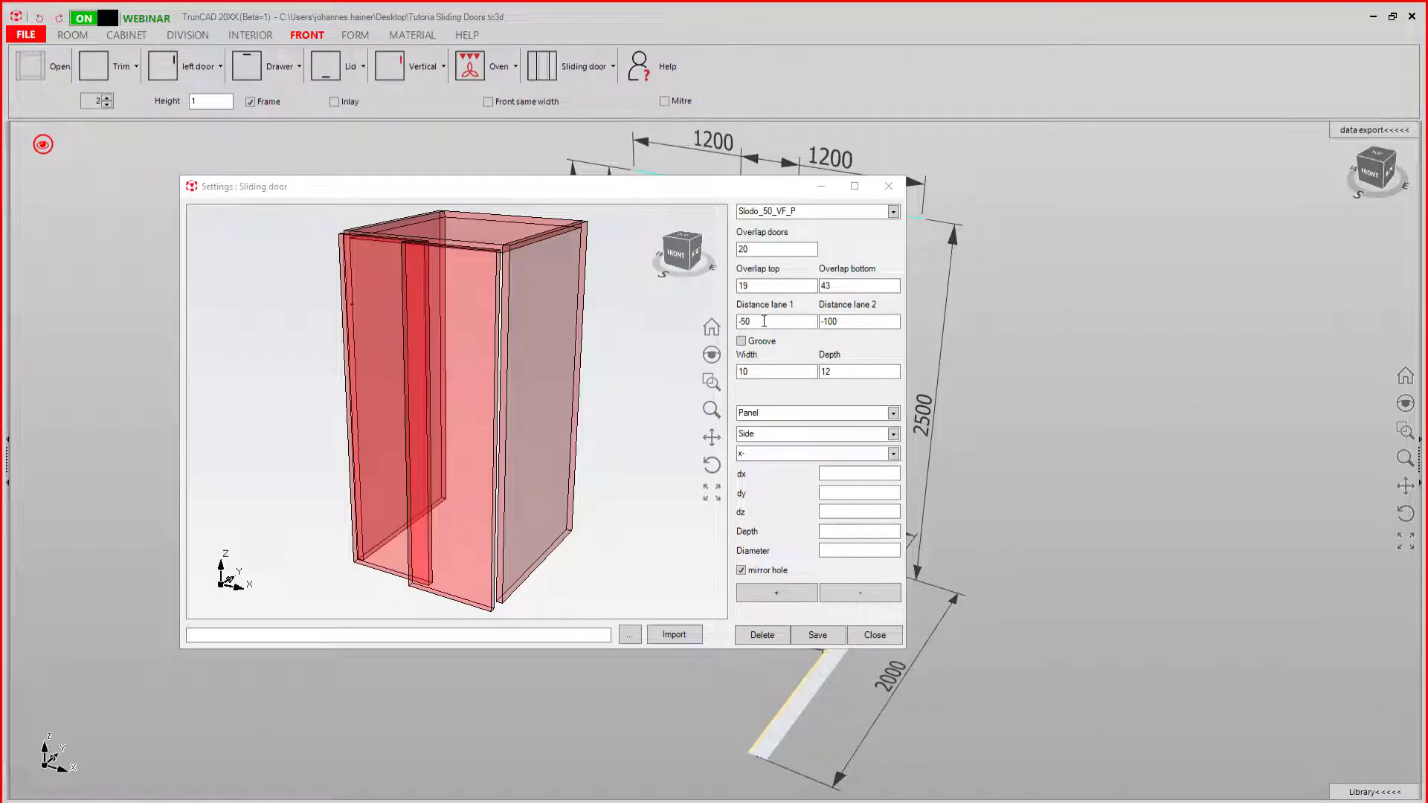
pyautogui.click(765, 321)
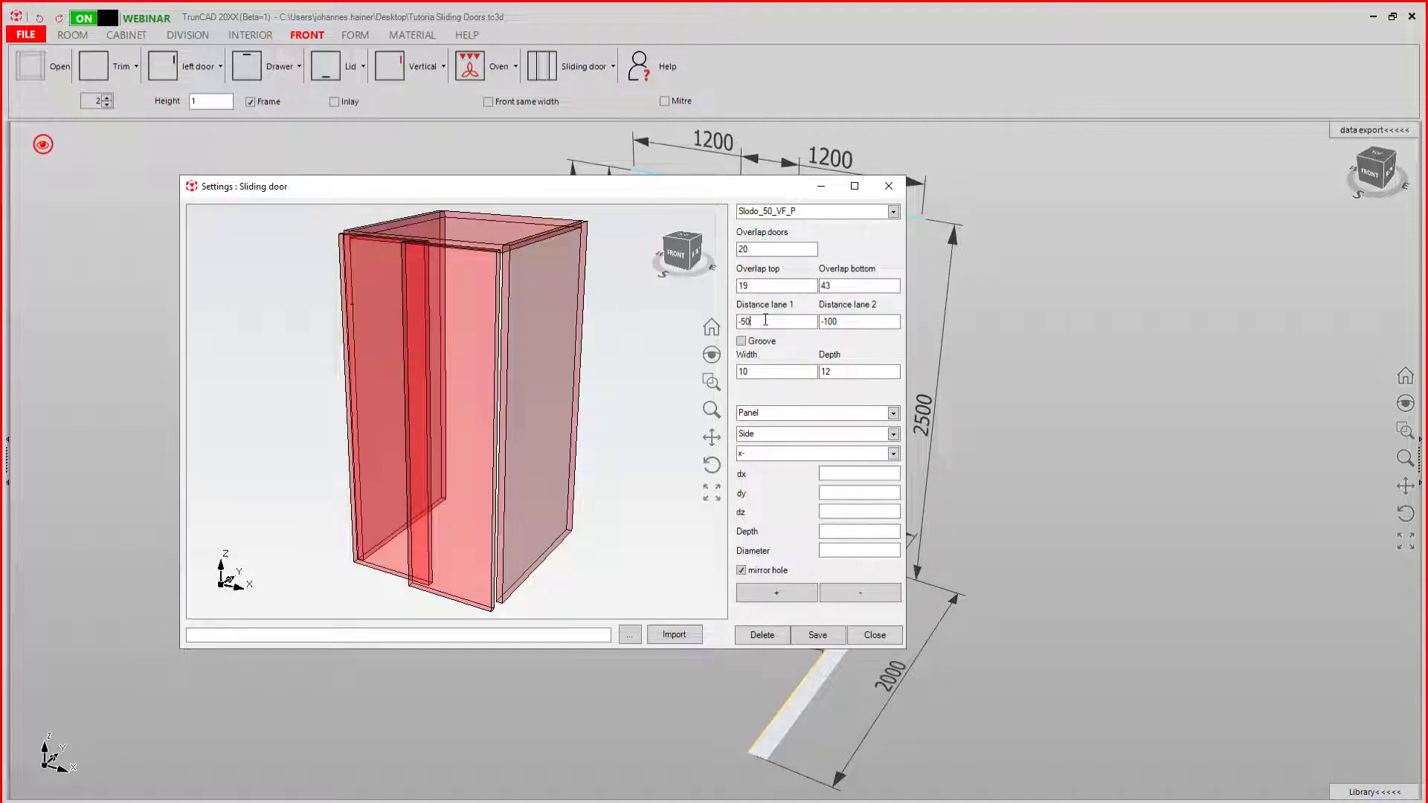
pyautogui.press('BackSpace')
pyautogui.write('61')
pyautogui.click(845, 321)
pyautogui.press('BackSpace')
pyautogui.press('BackSpace')
pyautogui.write('34')
# Step: Choose the frontol door panel as the drilling reference and y- as the hole direction
pyautogui.click(894, 434)
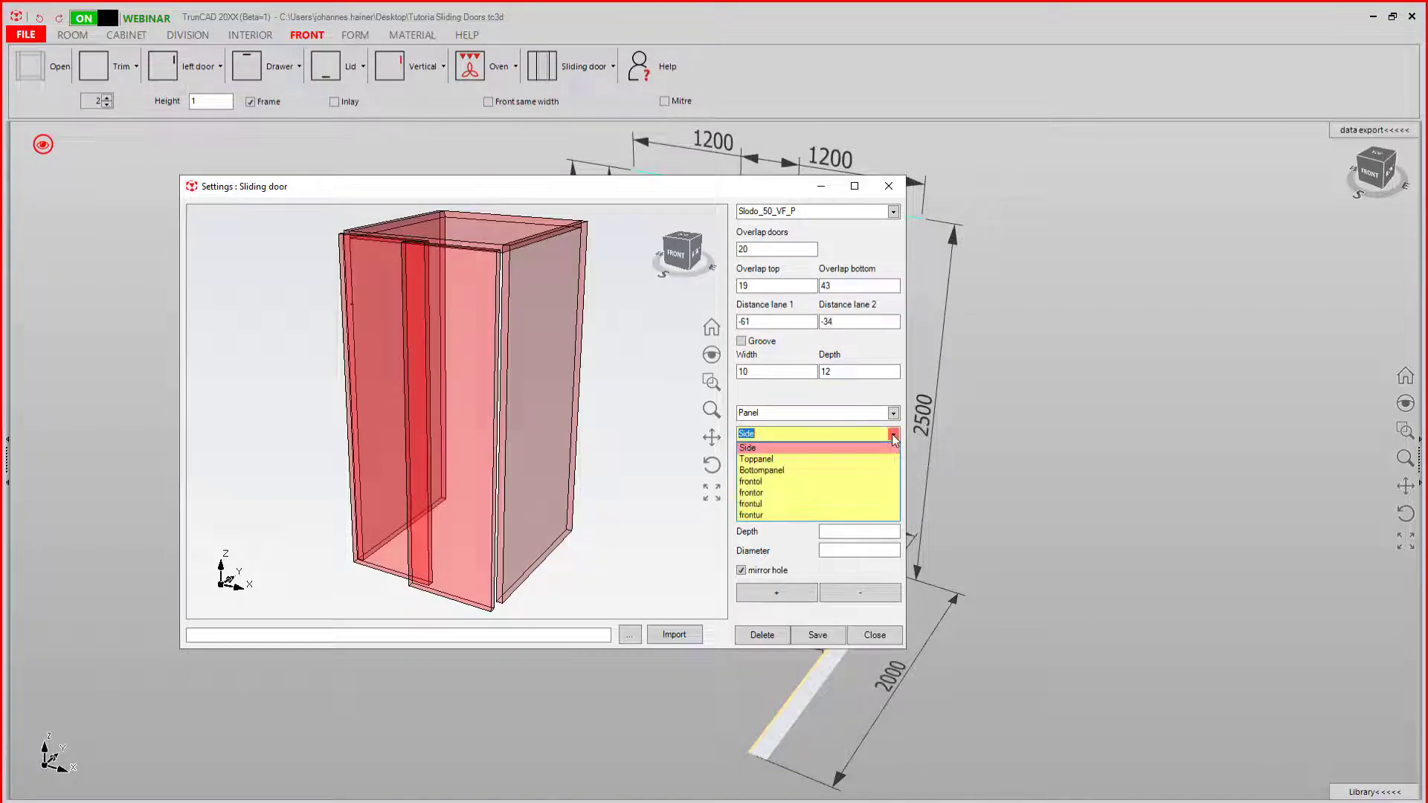
pyautogui.click(779, 479)
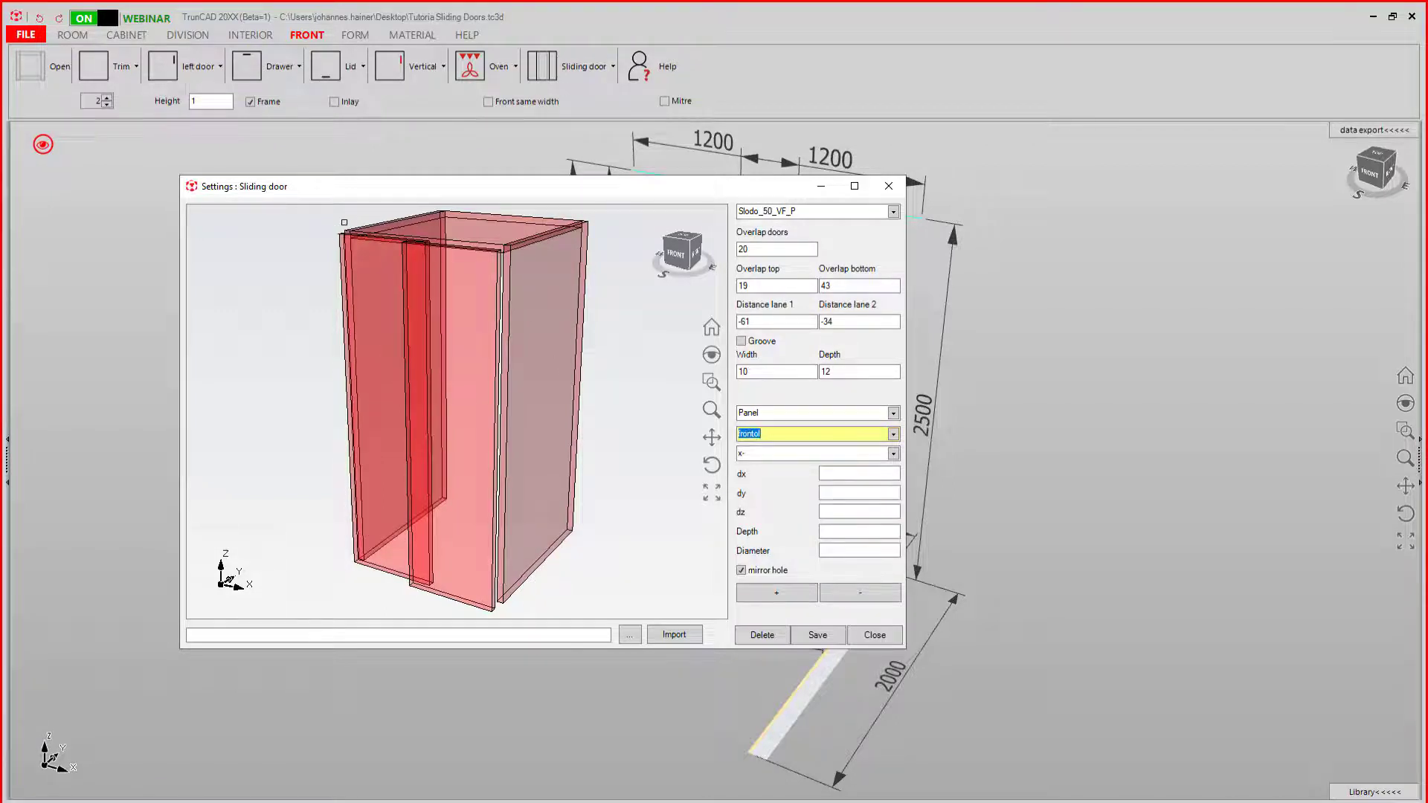
pyautogui.scroll(5, 341, 223)
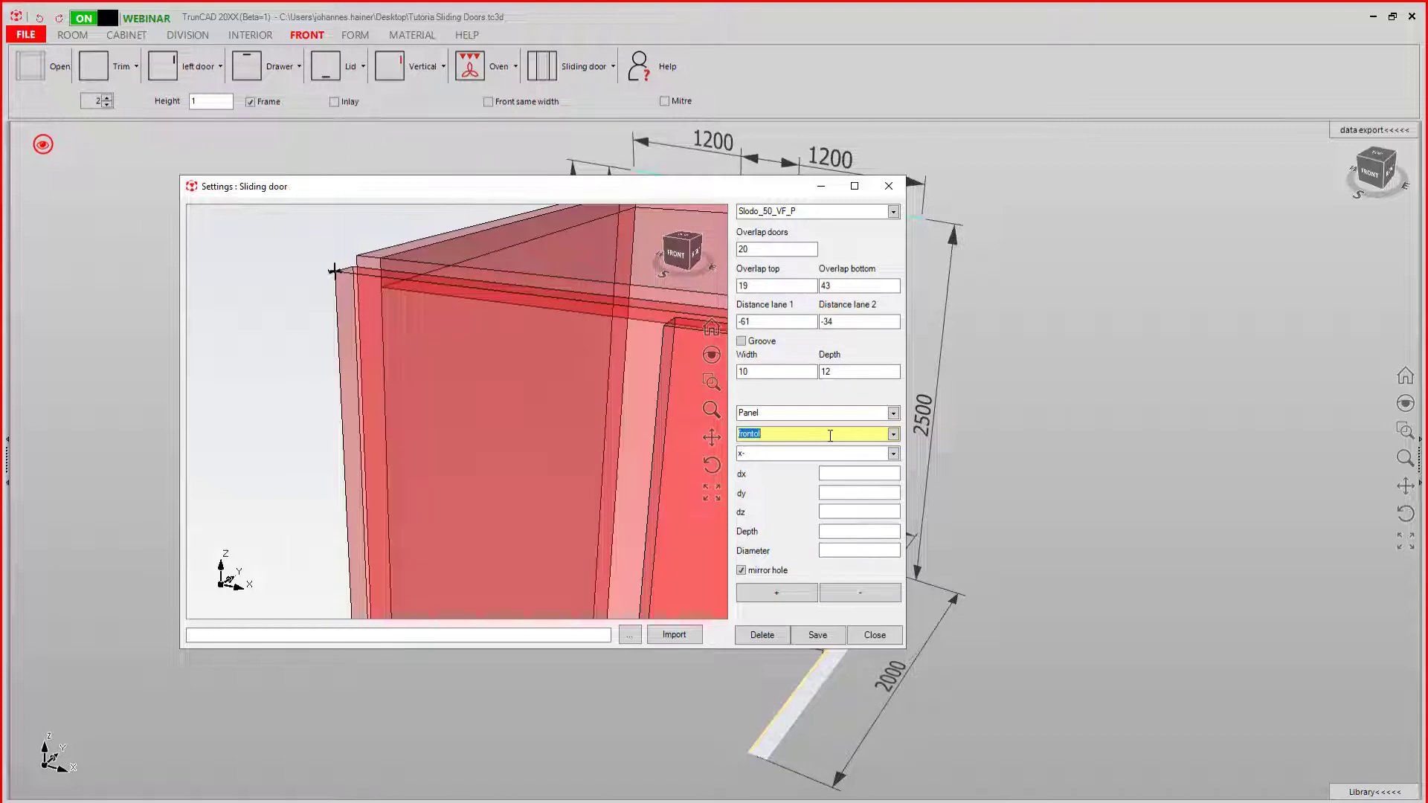
pyautogui.click(892, 455)
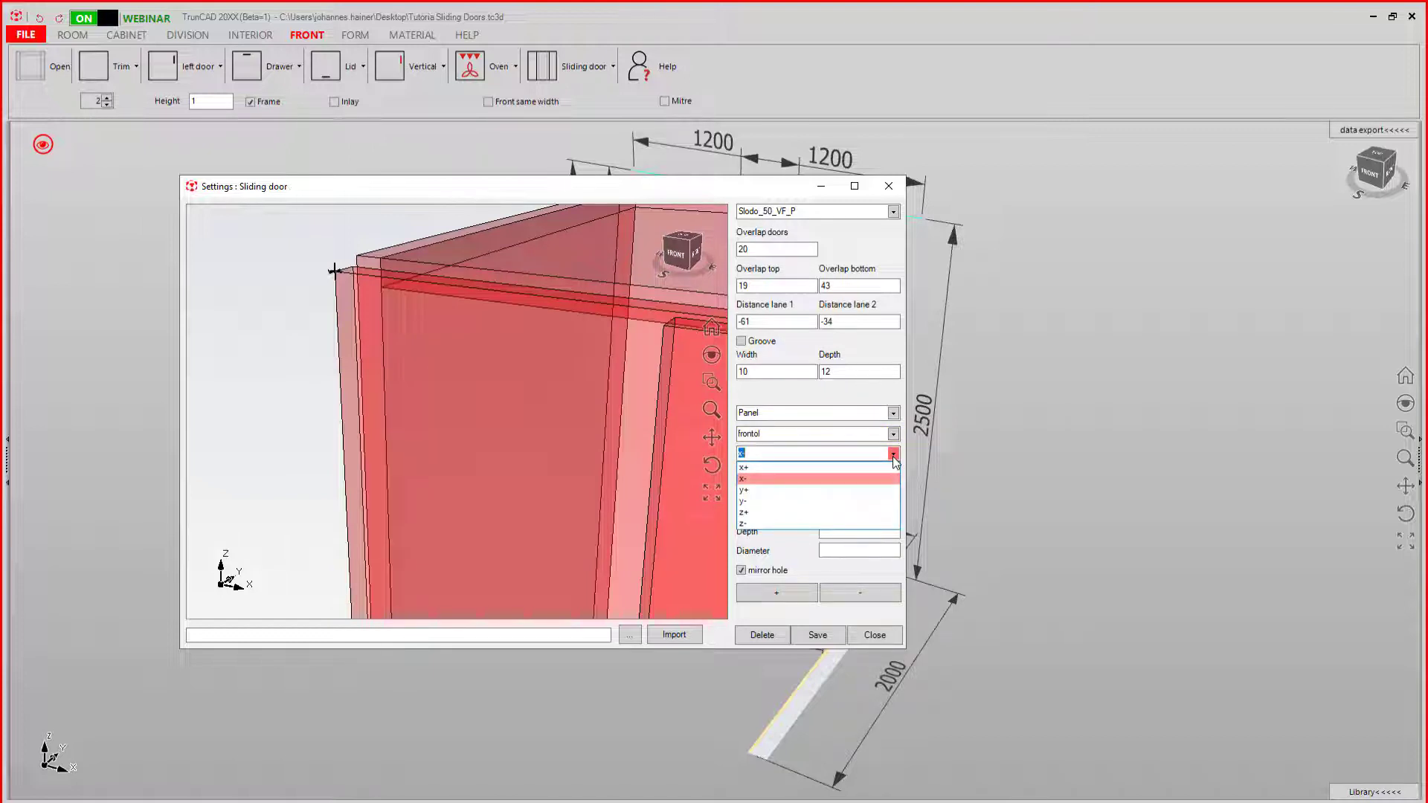
pyautogui.click(810, 502)
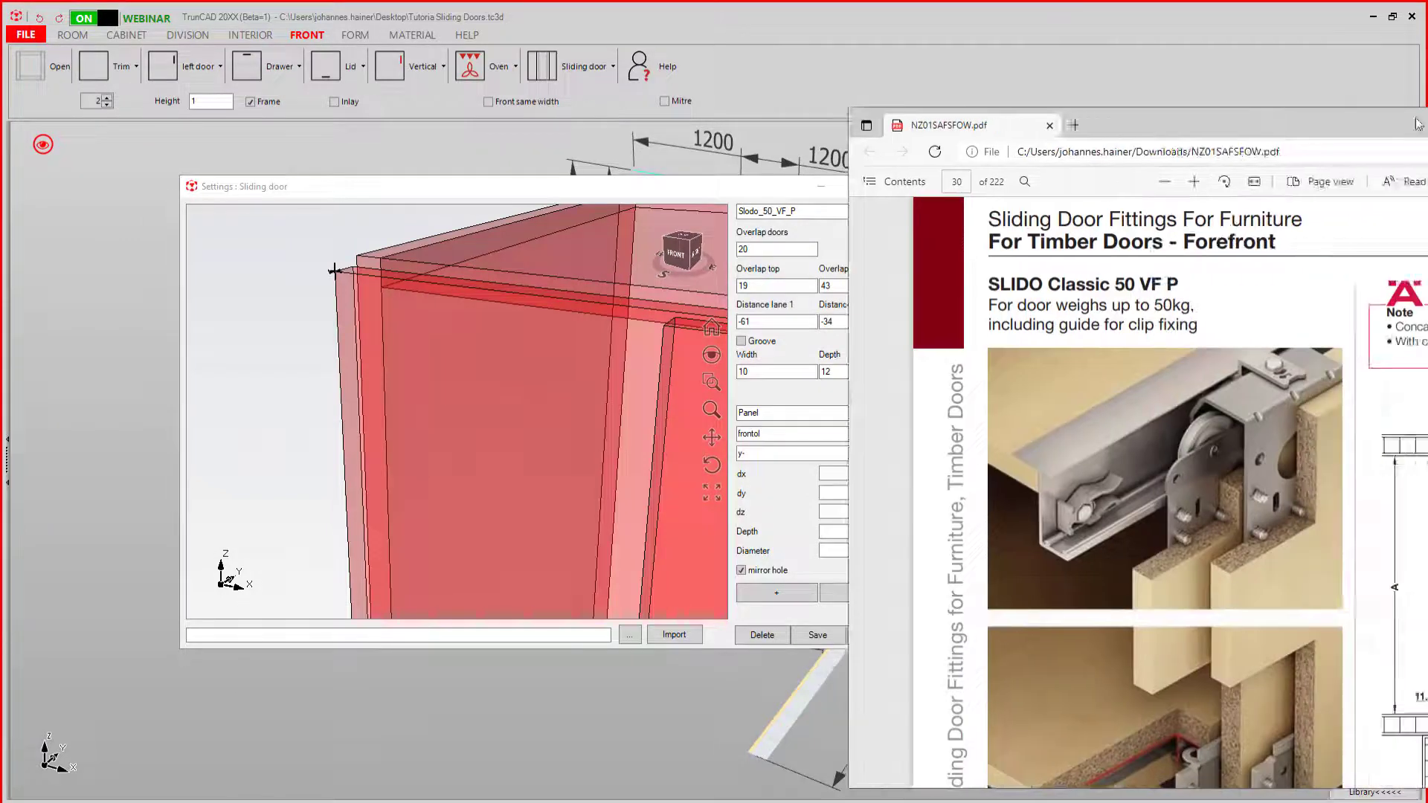
# Step: Following the PDF drilling pattern, add a mirrored hole at dx 38, dz -41.5 with depth 2 and diameter 5
pyautogui.moveTo(1427, 116); pyautogui.dragTo(828, 67)
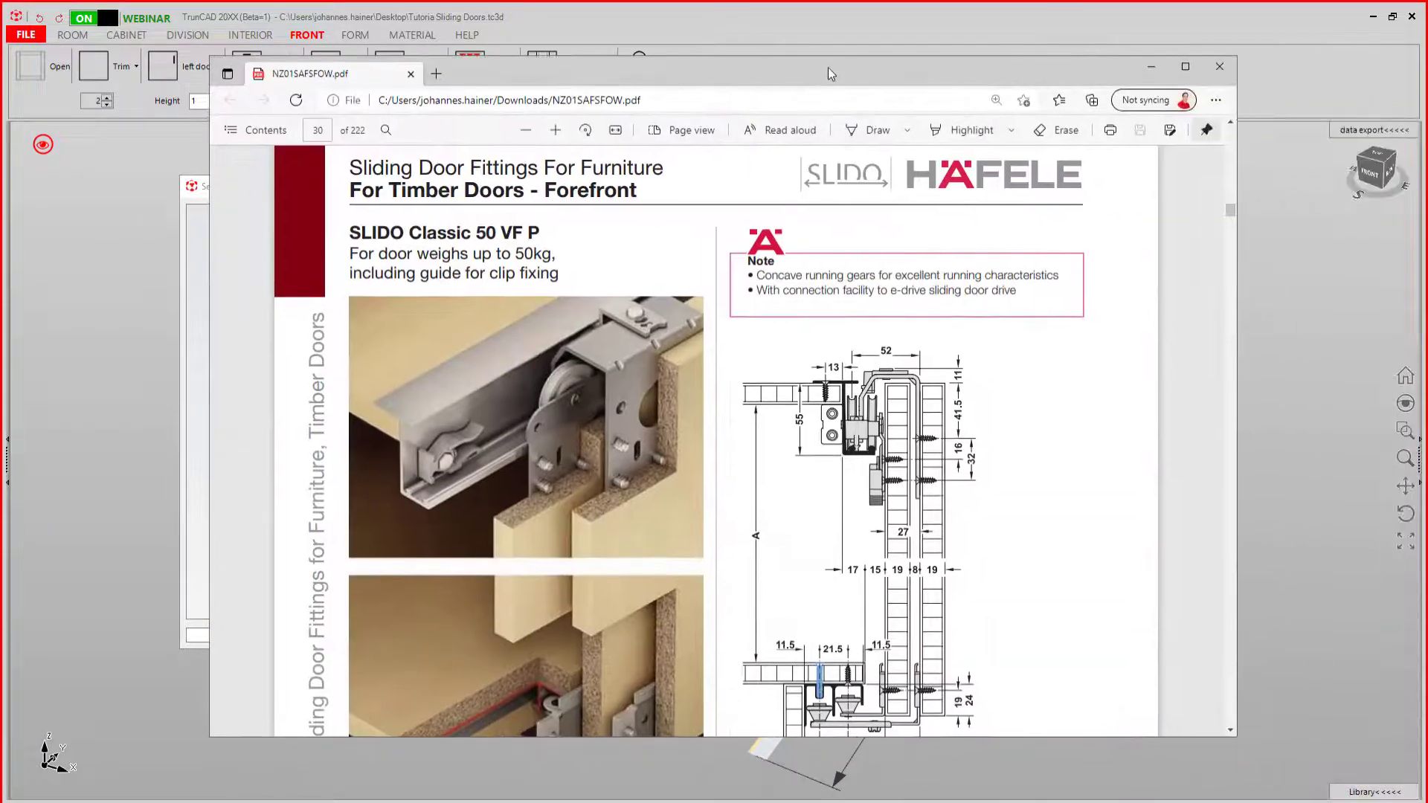
pyautogui.scroll(-10, 903, 579)
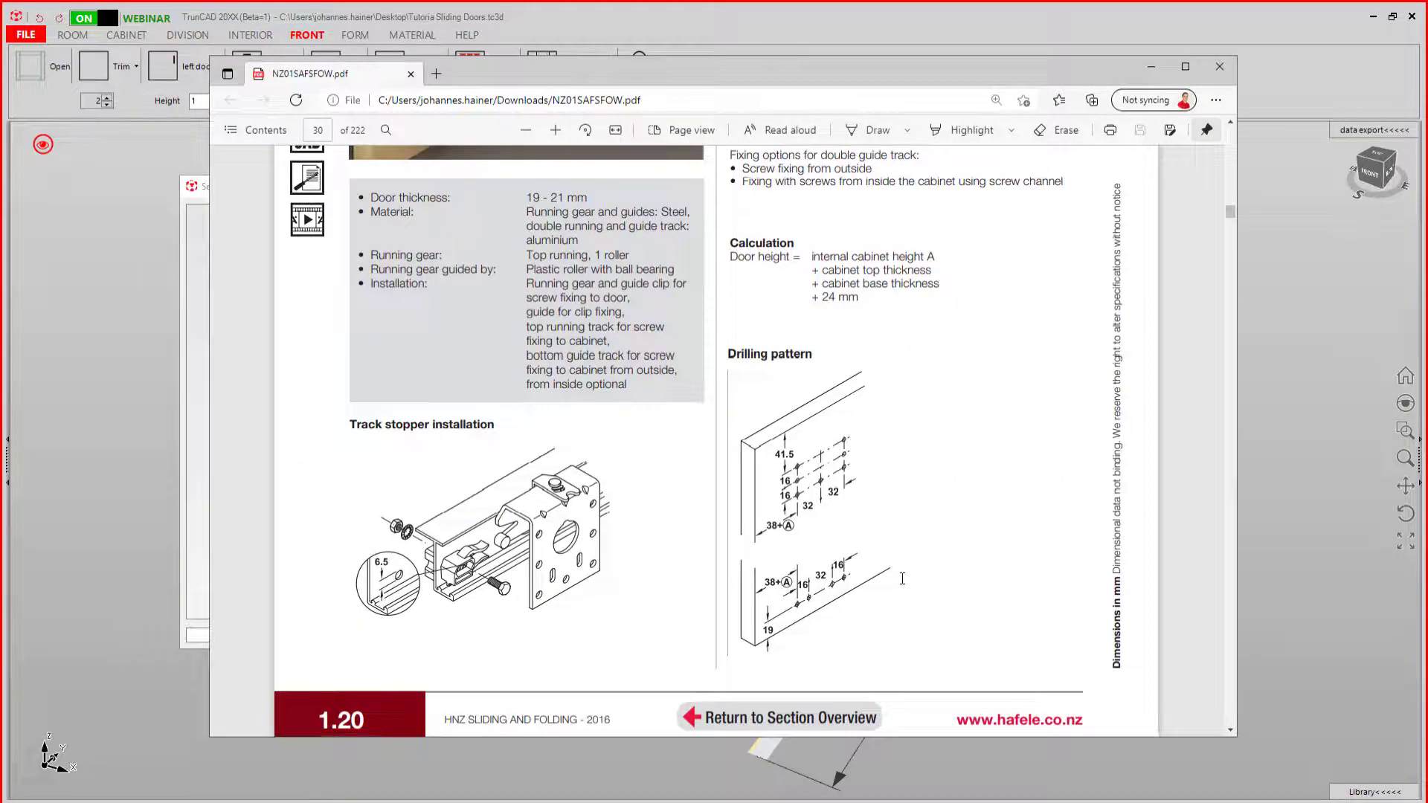
pyautogui.scroll(-1, 903, 579)
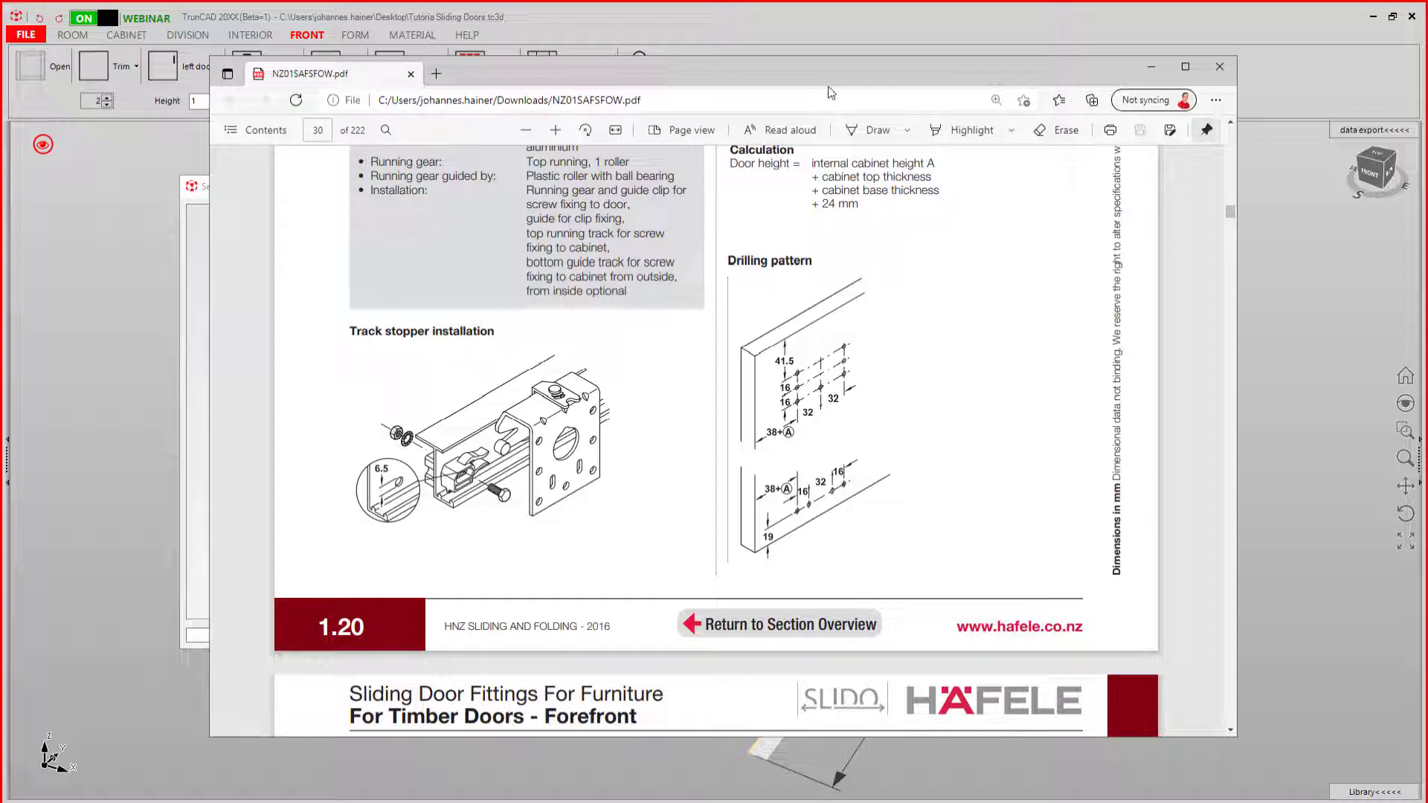
pyautogui.moveTo(841, 64); pyautogui.dragTo(1427, 92)
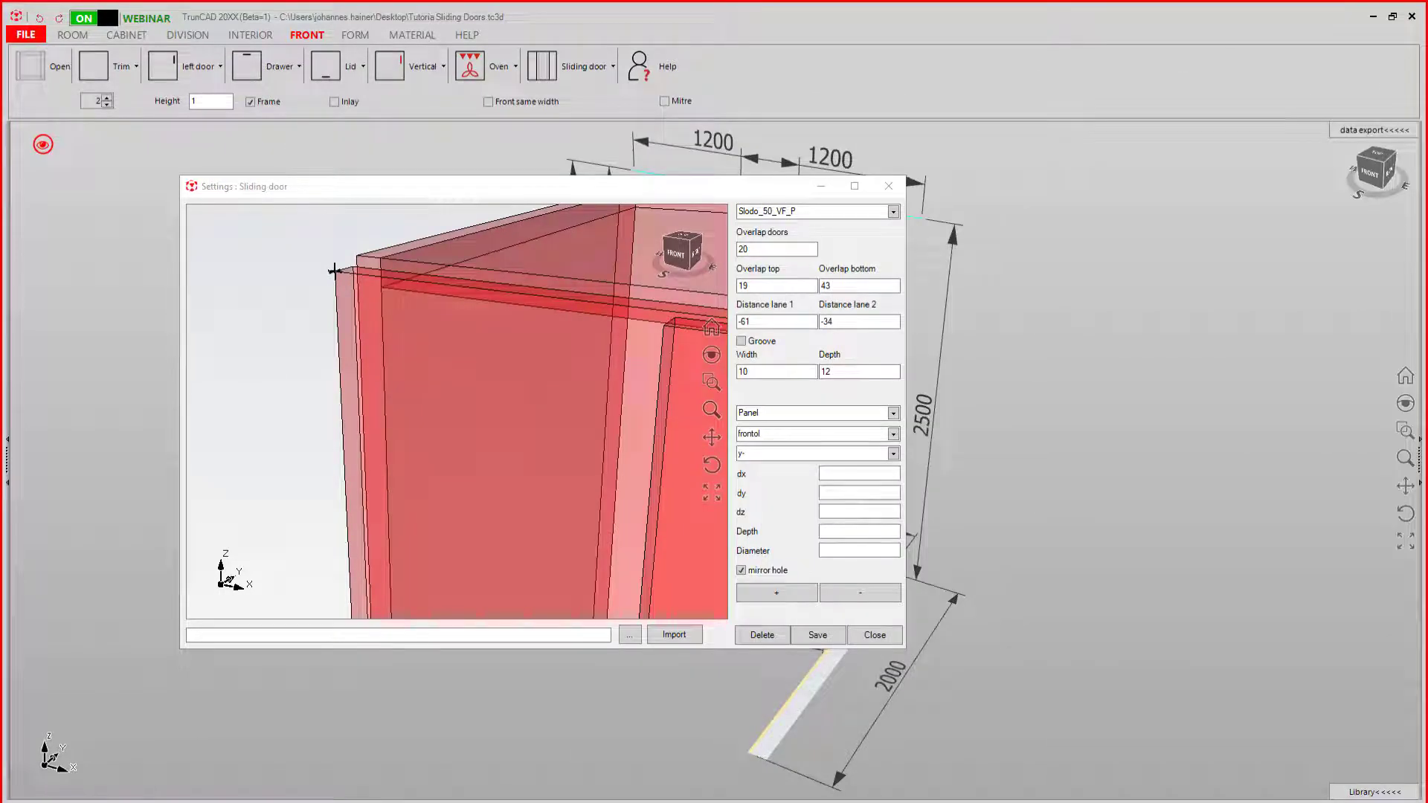
pyautogui.click(837, 474)
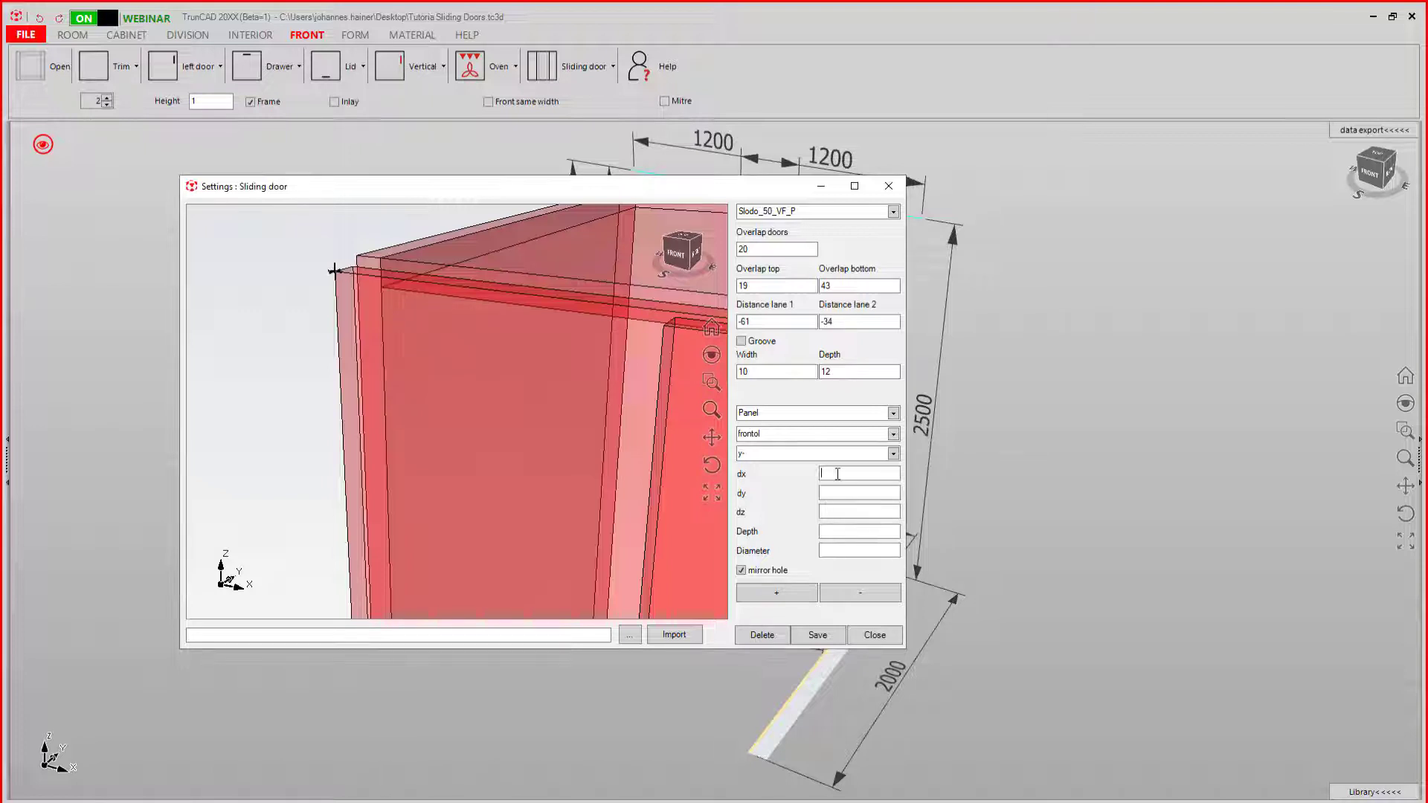
pyautogui.write('38')
pyautogui.click(860, 509)
pyautogui.write('-41')
pyautogui.write('.5')
pyautogui.write('5')
pyautogui.click(786, 591)
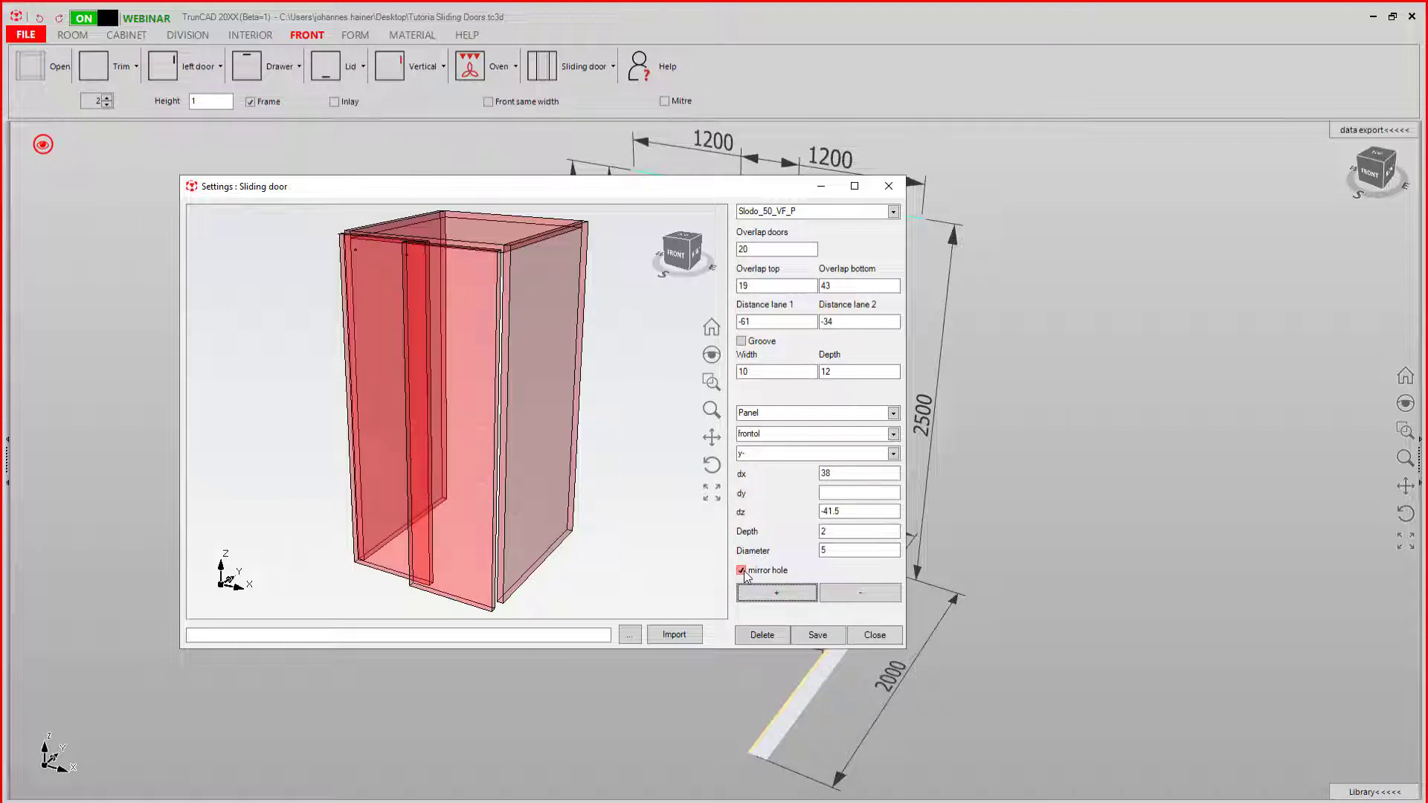
# Step: Recheck the hole spacing in the PDF and add a second hole in the same column at dz -57.5
pyautogui.scroll(5, 365, 219)
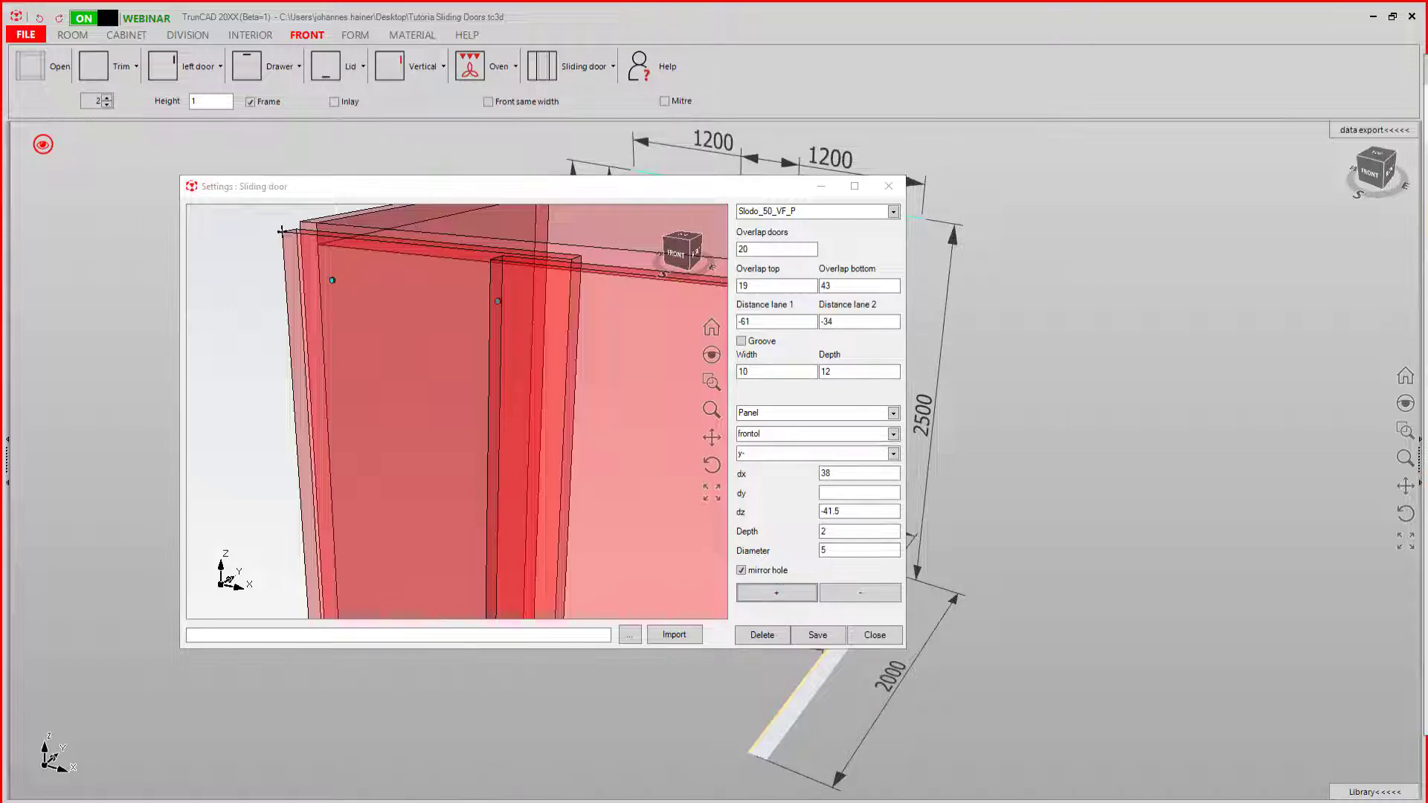
pyautogui.moveTo(1427, 97); pyautogui.dragTo(742, 65)
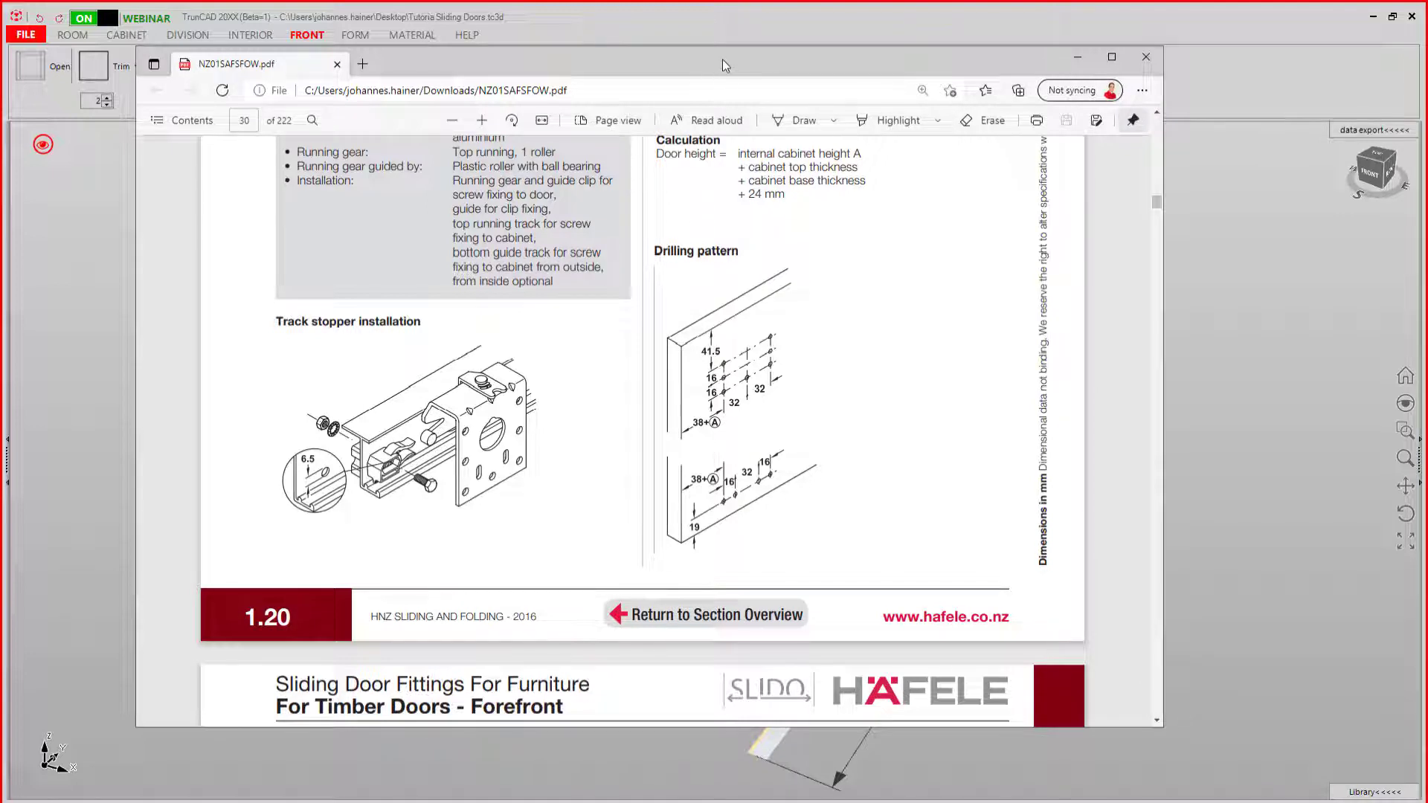
pyautogui.moveTo(725, 65); pyautogui.dragTo(1427, 77)
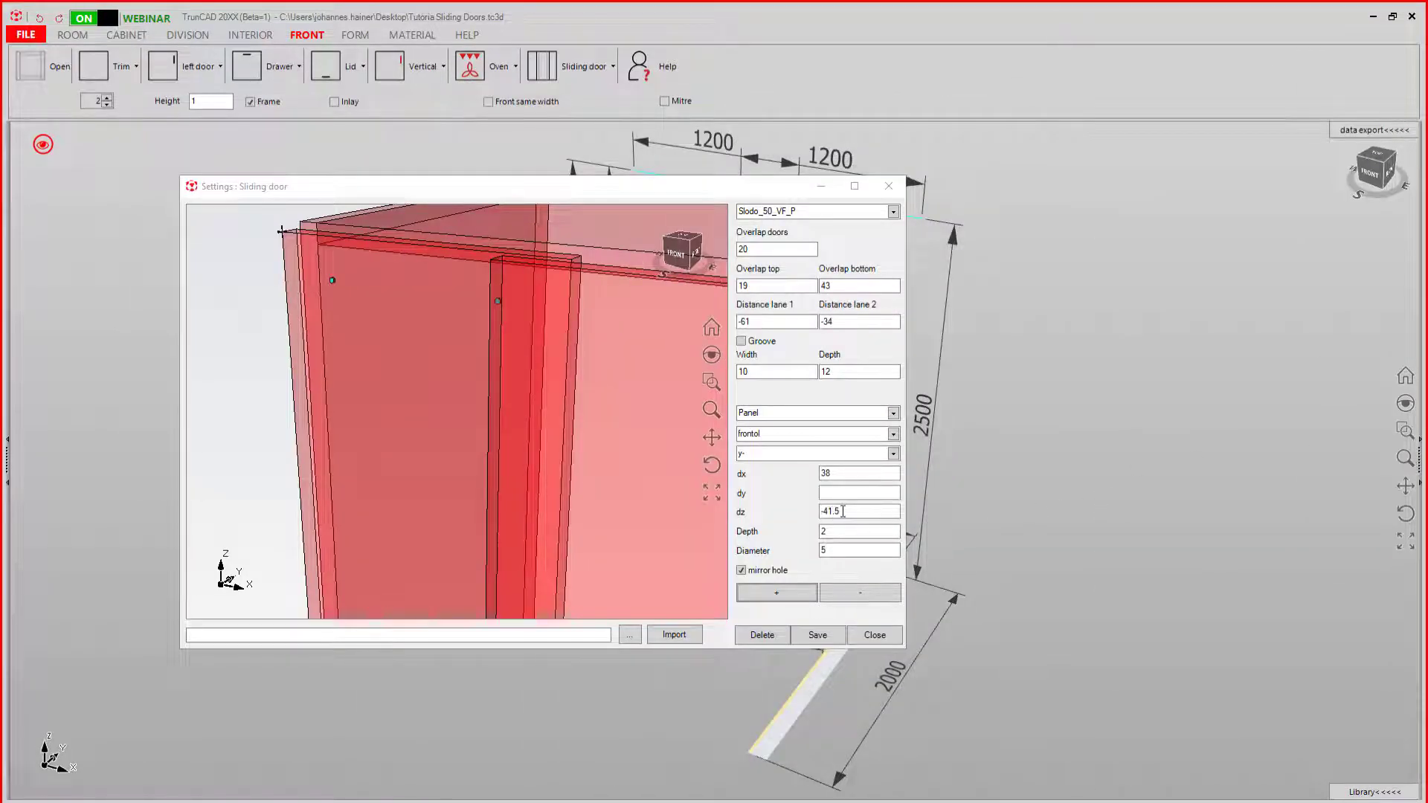
pyautogui.click(350, 269)
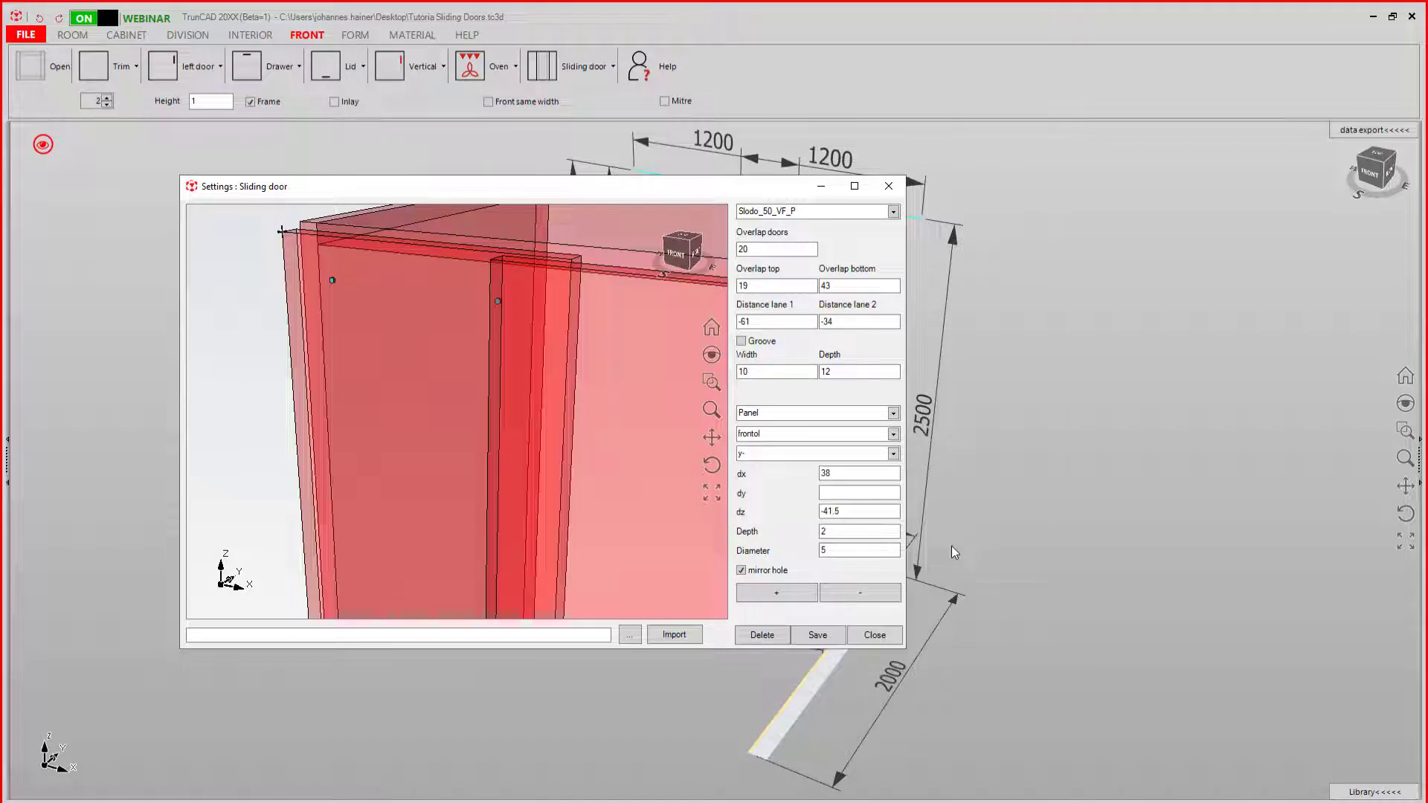
pyautogui.press('BackSpace')
pyautogui.press('BackSpace')
pyautogui.write('57')
pyautogui.click(790, 593)
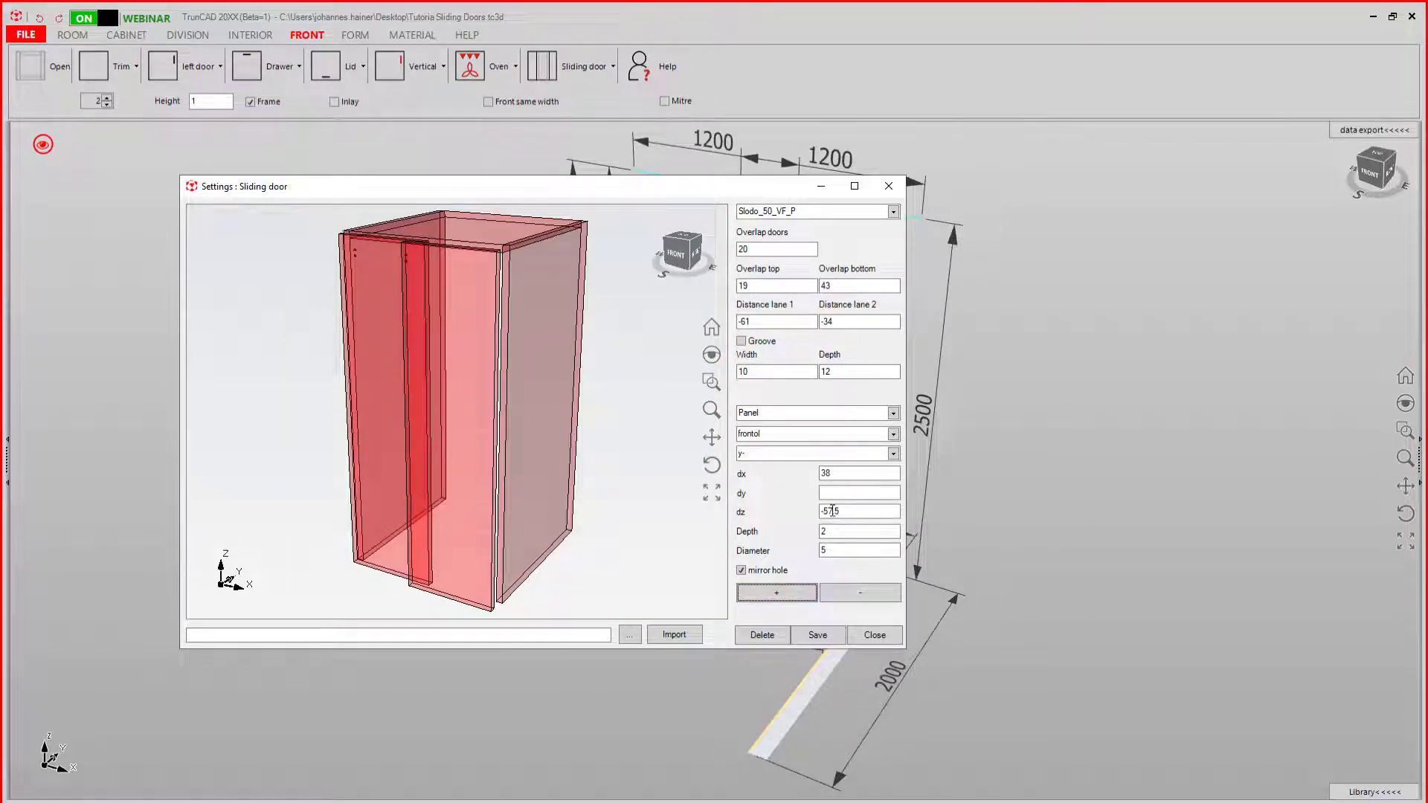
# Step: Add a third hole in the dx 38 column at dz -73.5
pyautogui.click(835, 511)
pyautogui.press('BackSpace')
pyautogui.press('BackSpace')
pyautogui.press('BackSpace')
pyautogui.write('73.')
pyautogui.click(776, 592)
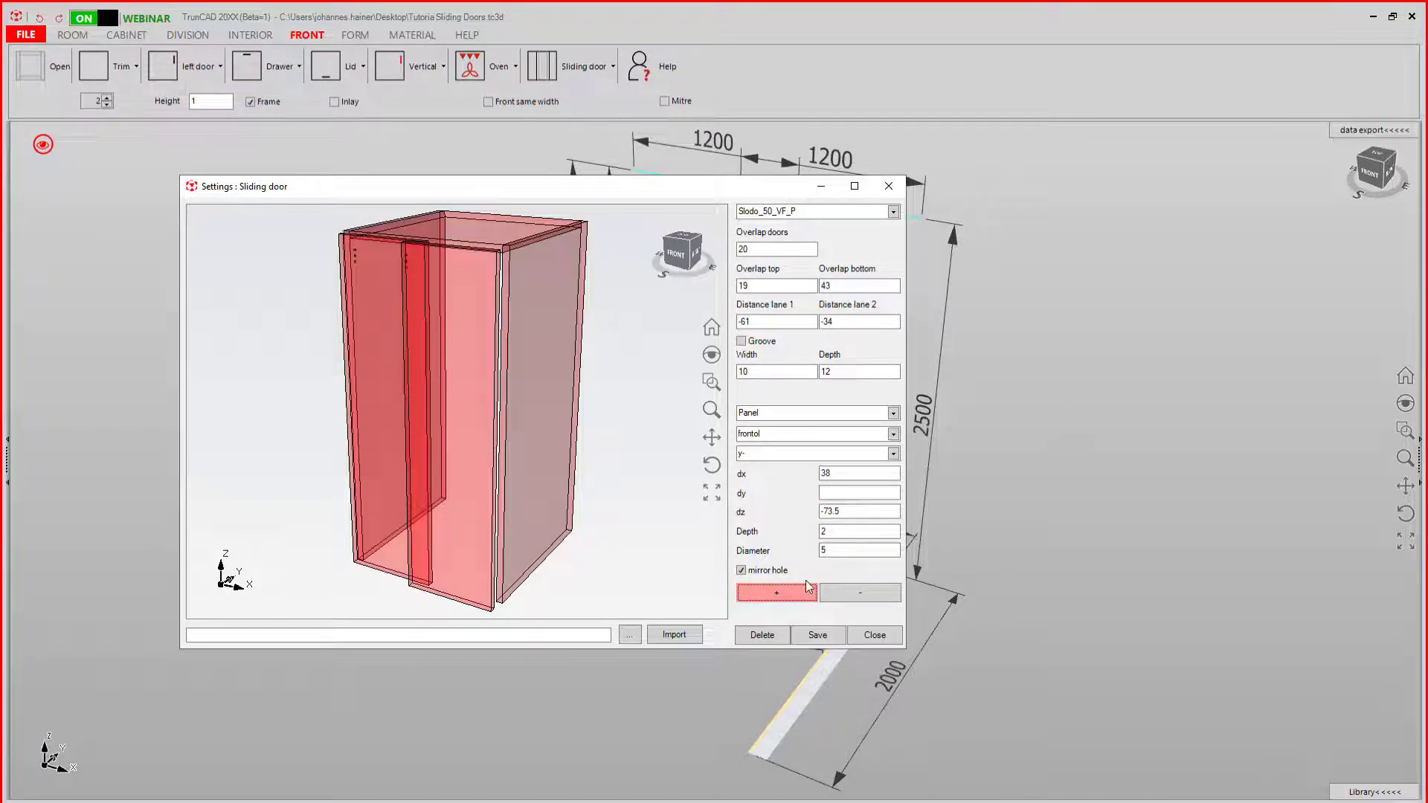
# Step: Check the horizontal hole spacing in the PDF and add a hole at dx 70, dz -73.5
pyautogui.moveTo(1427, 159); pyautogui.dragTo(663, 29)
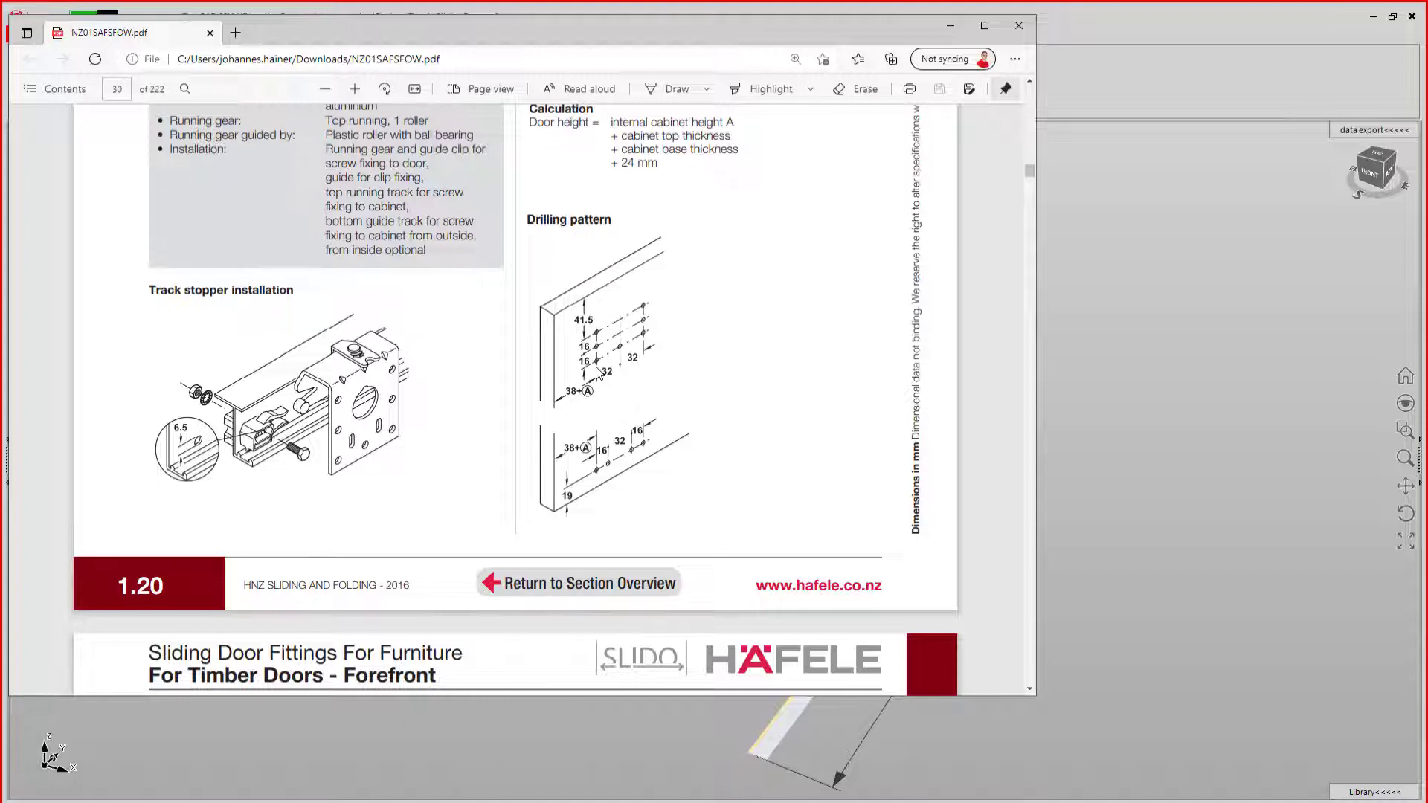
pyautogui.moveTo(635, 33); pyautogui.dragTo(1427, 115)
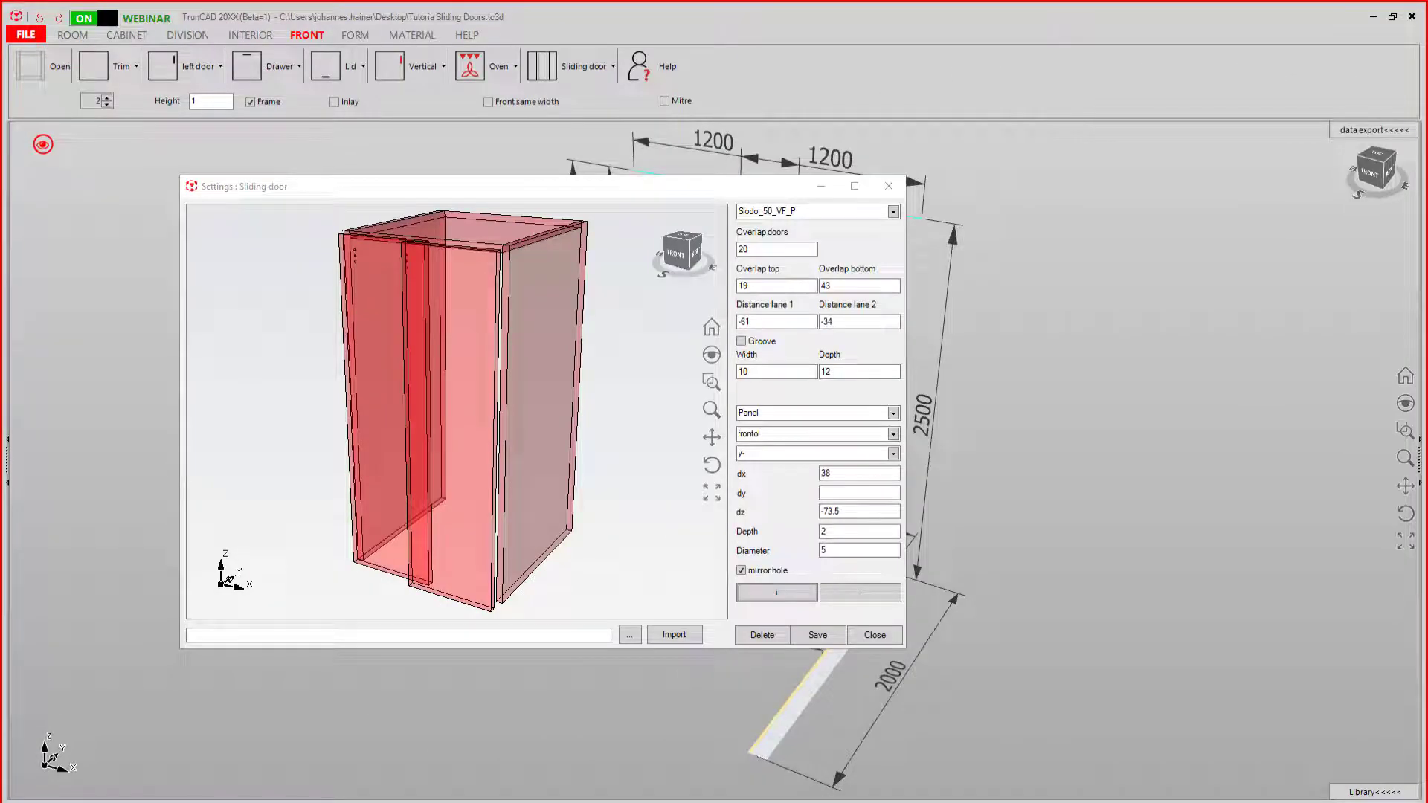
pyautogui.doubleClick(841, 474)
pyautogui.write('7')
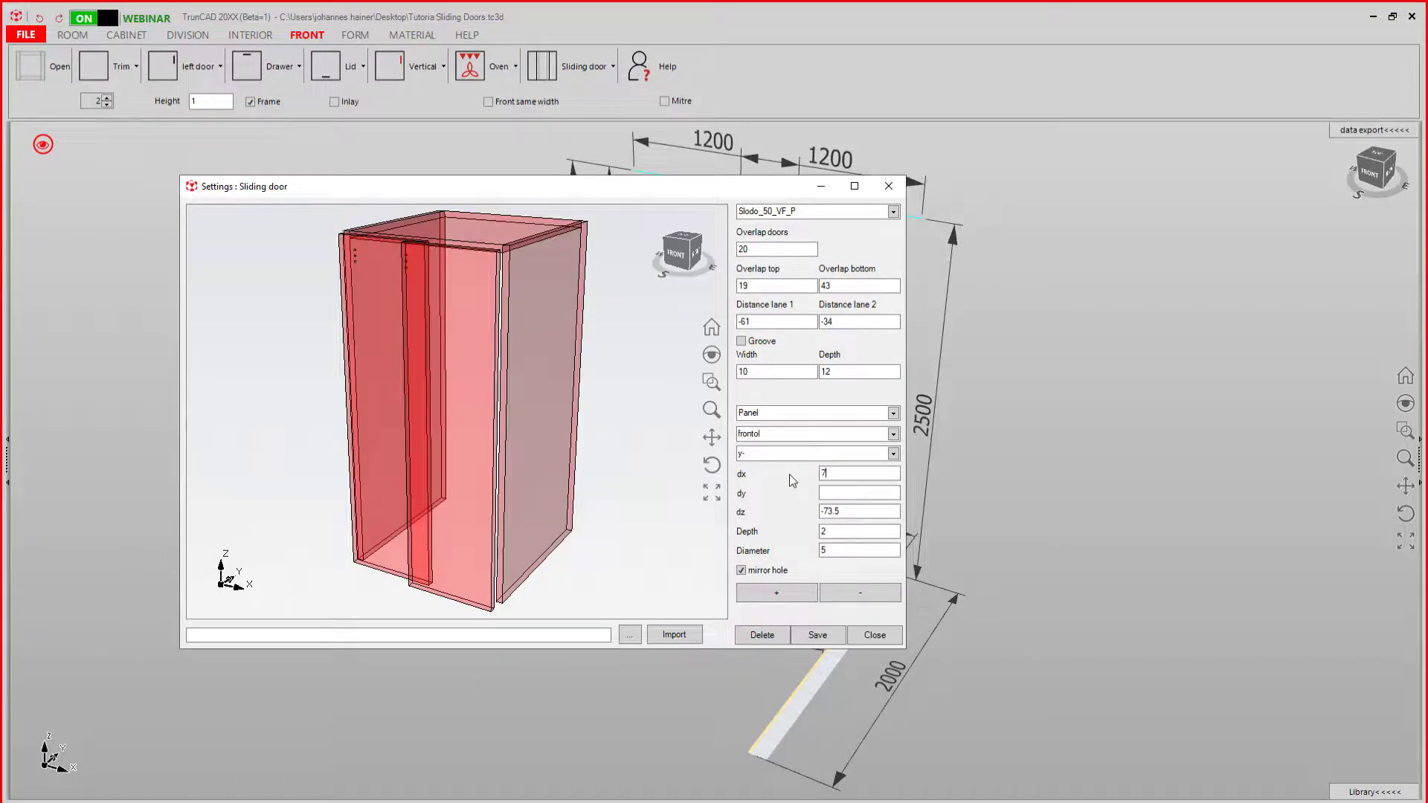
pyautogui.write('0')
# Step: Consult the last column of the PDF drilling pattern and add a hole at dx 102, dz -73.5
pyautogui.moveTo(1427, 63); pyautogui.dragTo(867, 55)
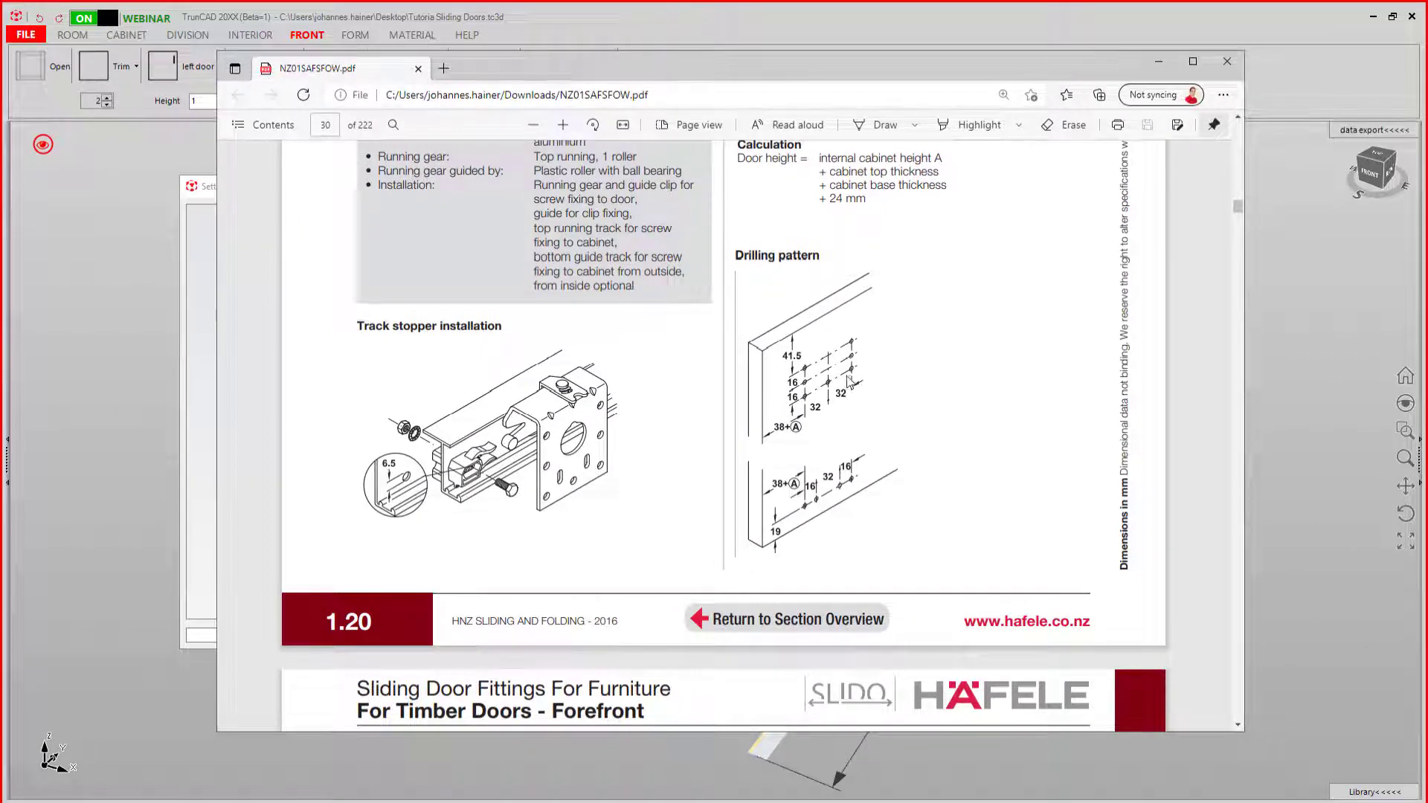
pyautogui.moveTo(828, 68); pyautogui.dragTo(1427, 127)
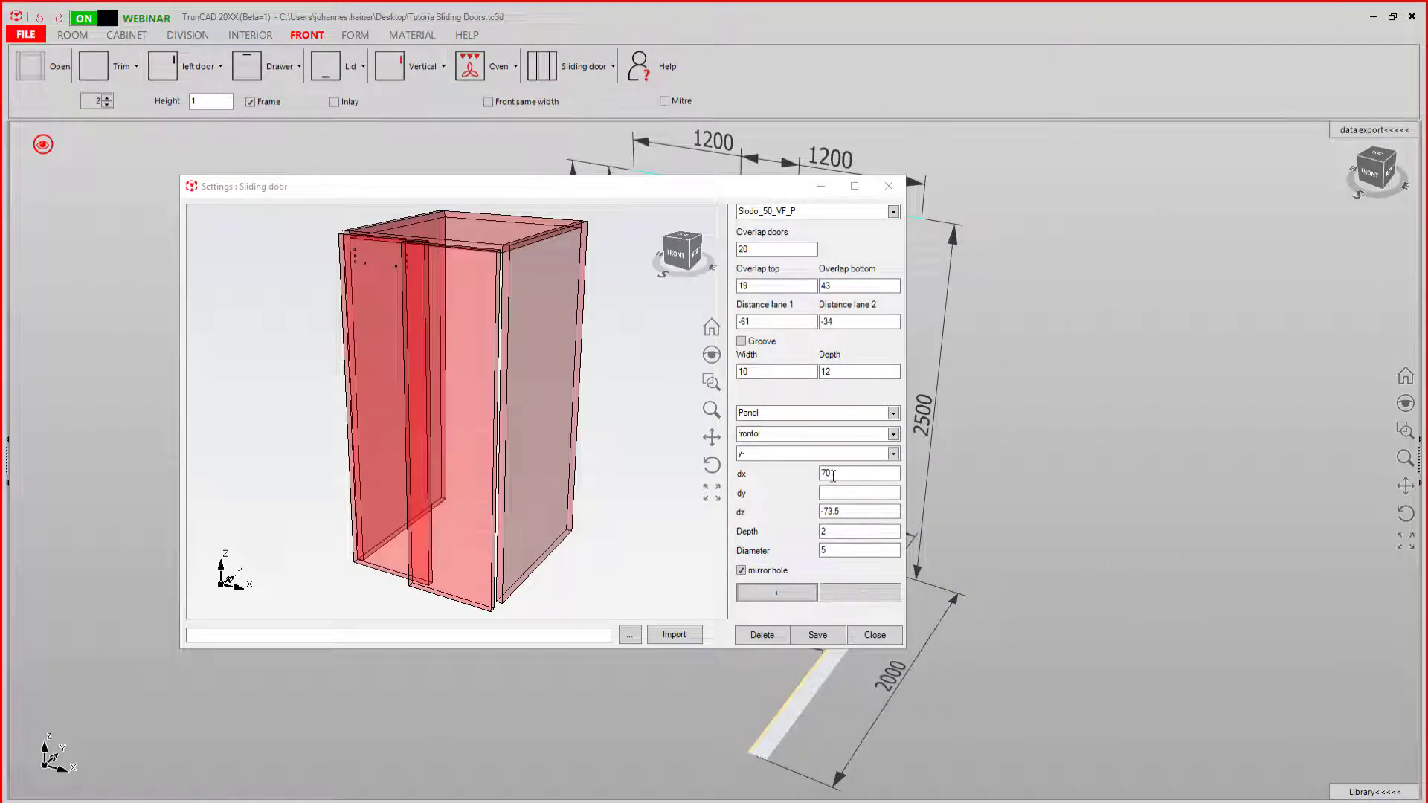
pyautogui.doubleClick(827, 474)
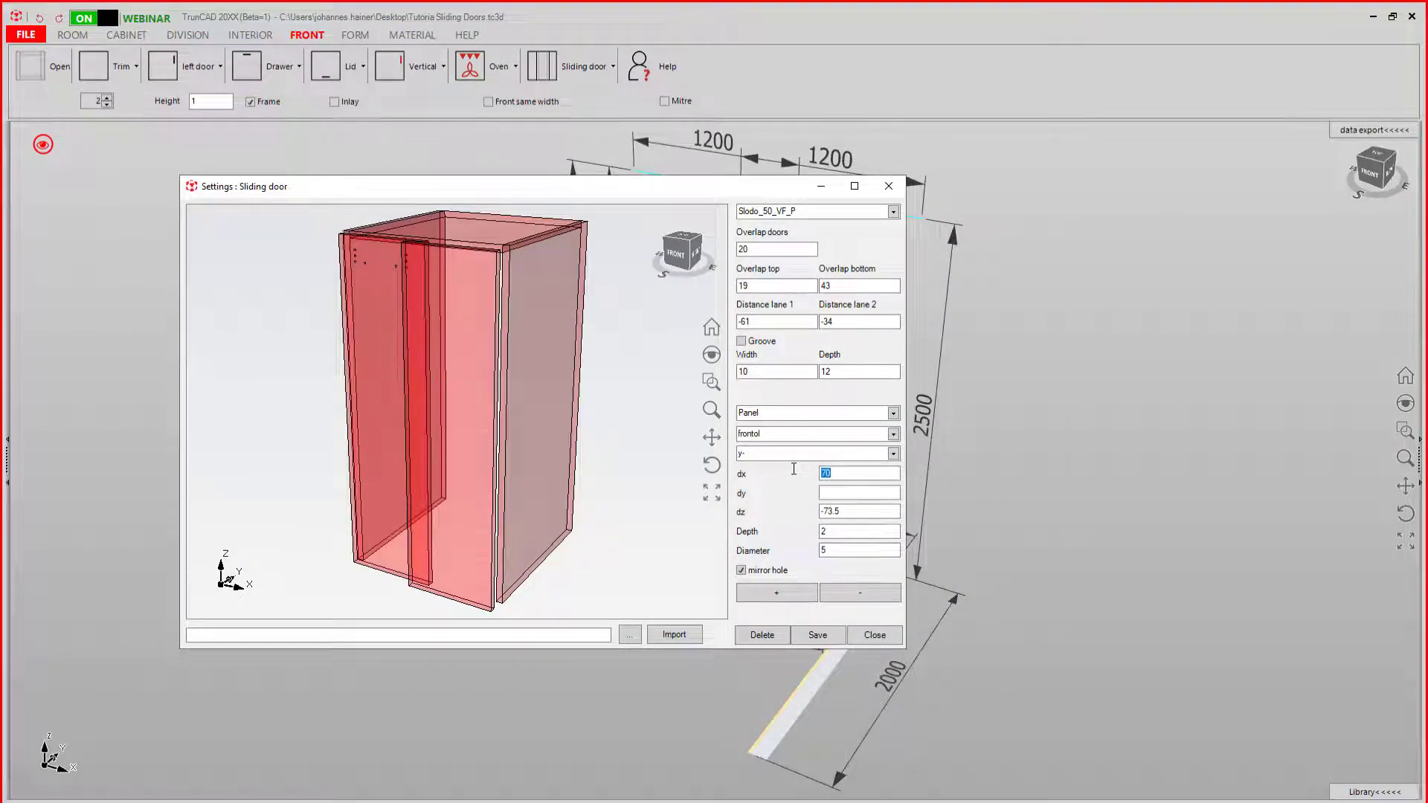
pyautogui.write('102')
pyautogui.click(761, 591)
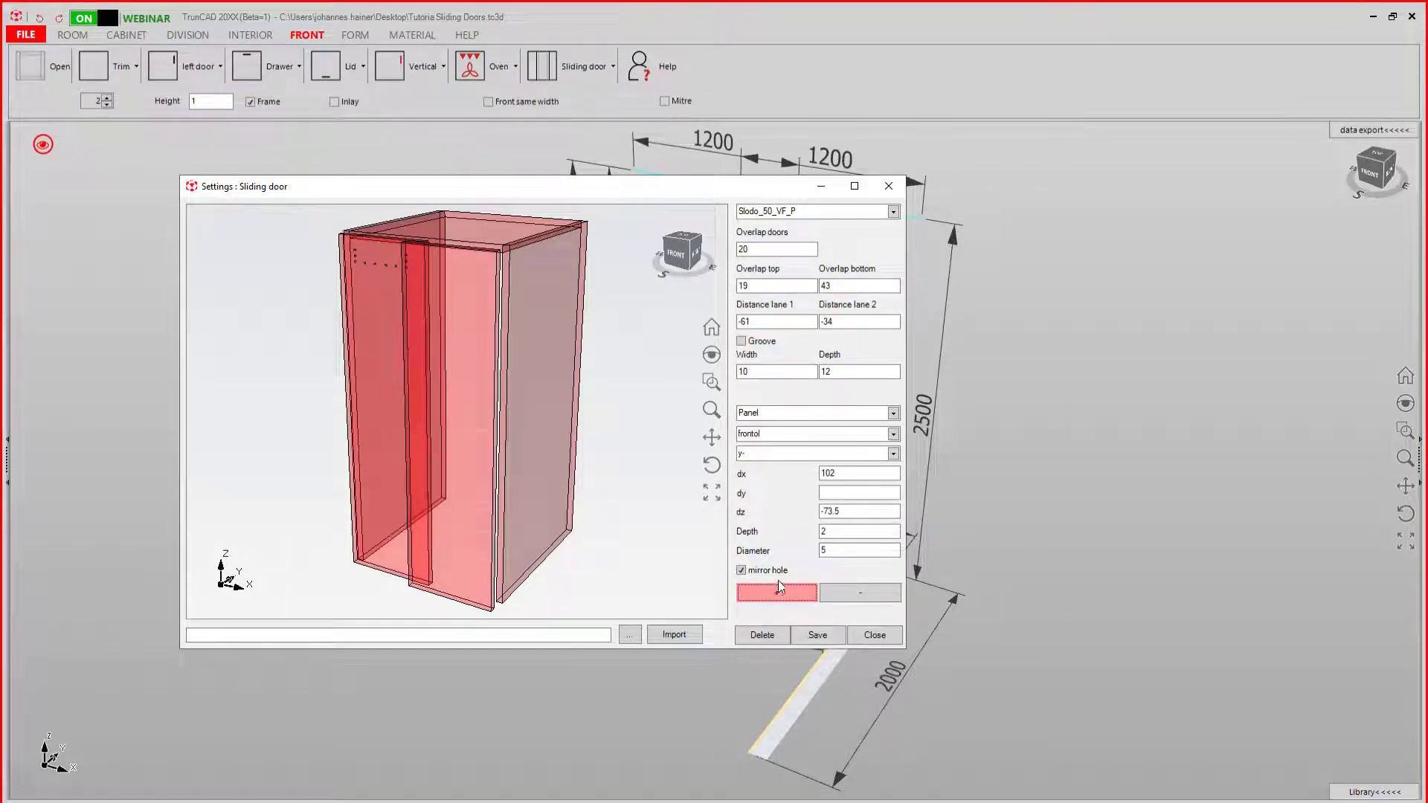
# Step: Add another hole in the dx 102 column at dz -57.5
pyautogui.doubleClick(830, 511)
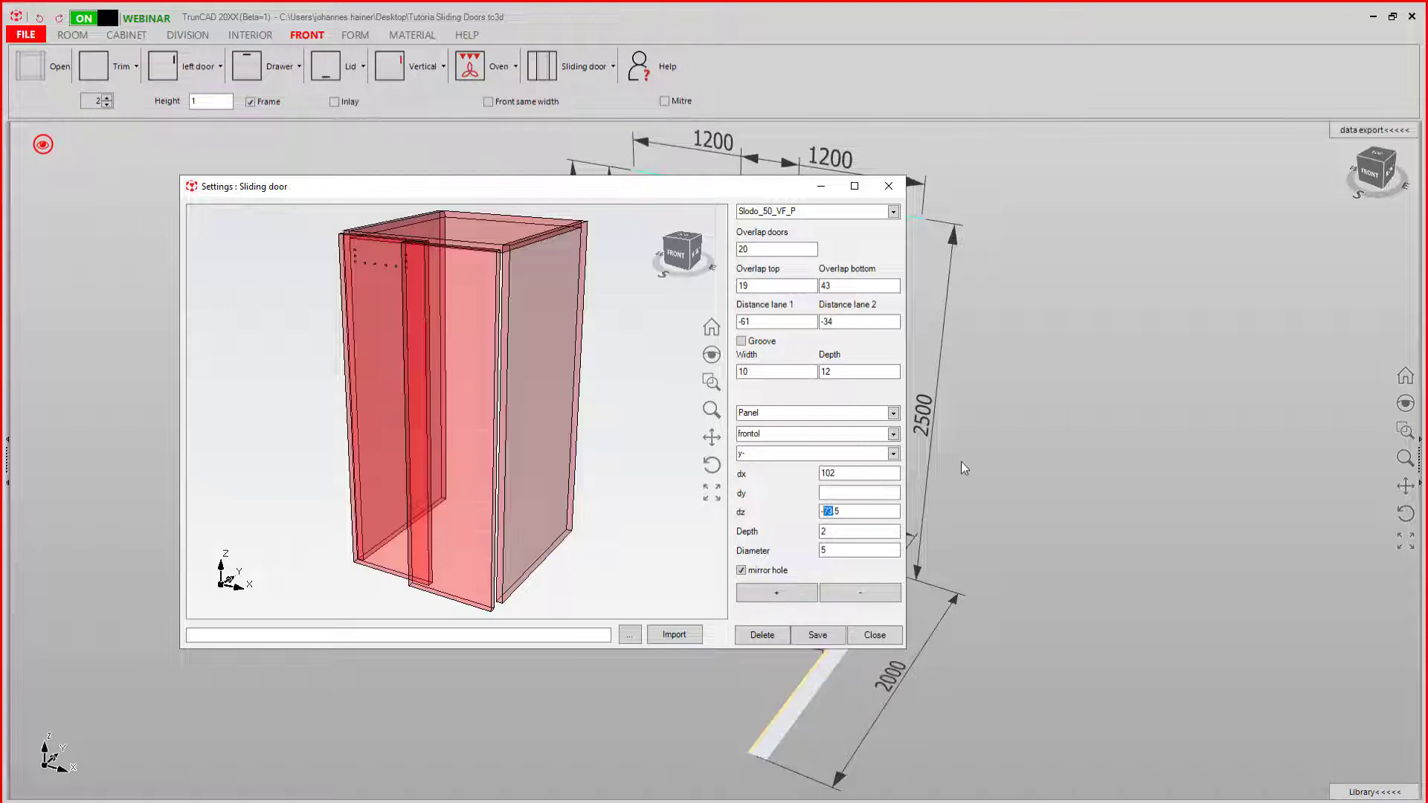
pyautogui.write('57')
pyautogui.click(762, 593)
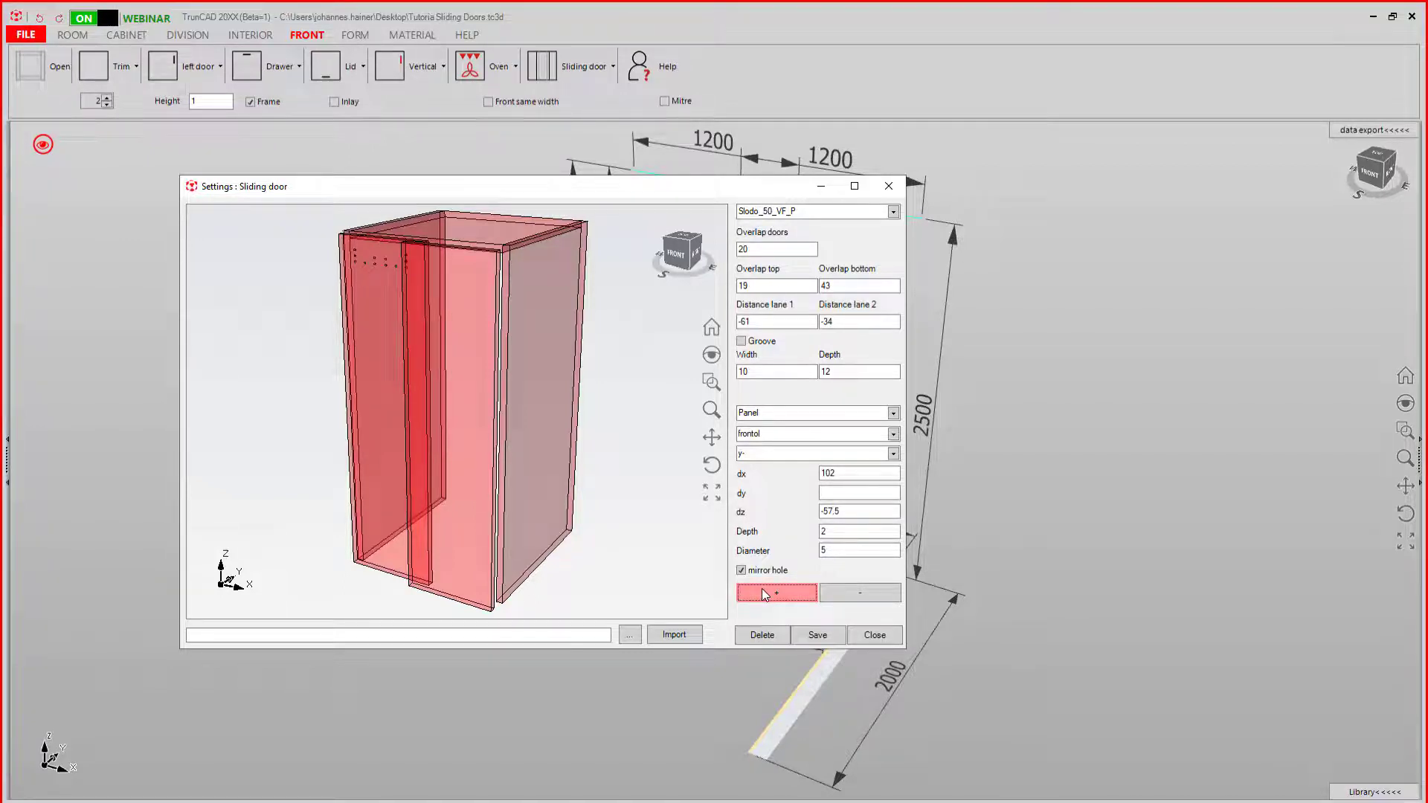
# Step: Add a third hole in the dx 102 column of the frontol panel at dz -41.5
pyautogui.click(832, 511)
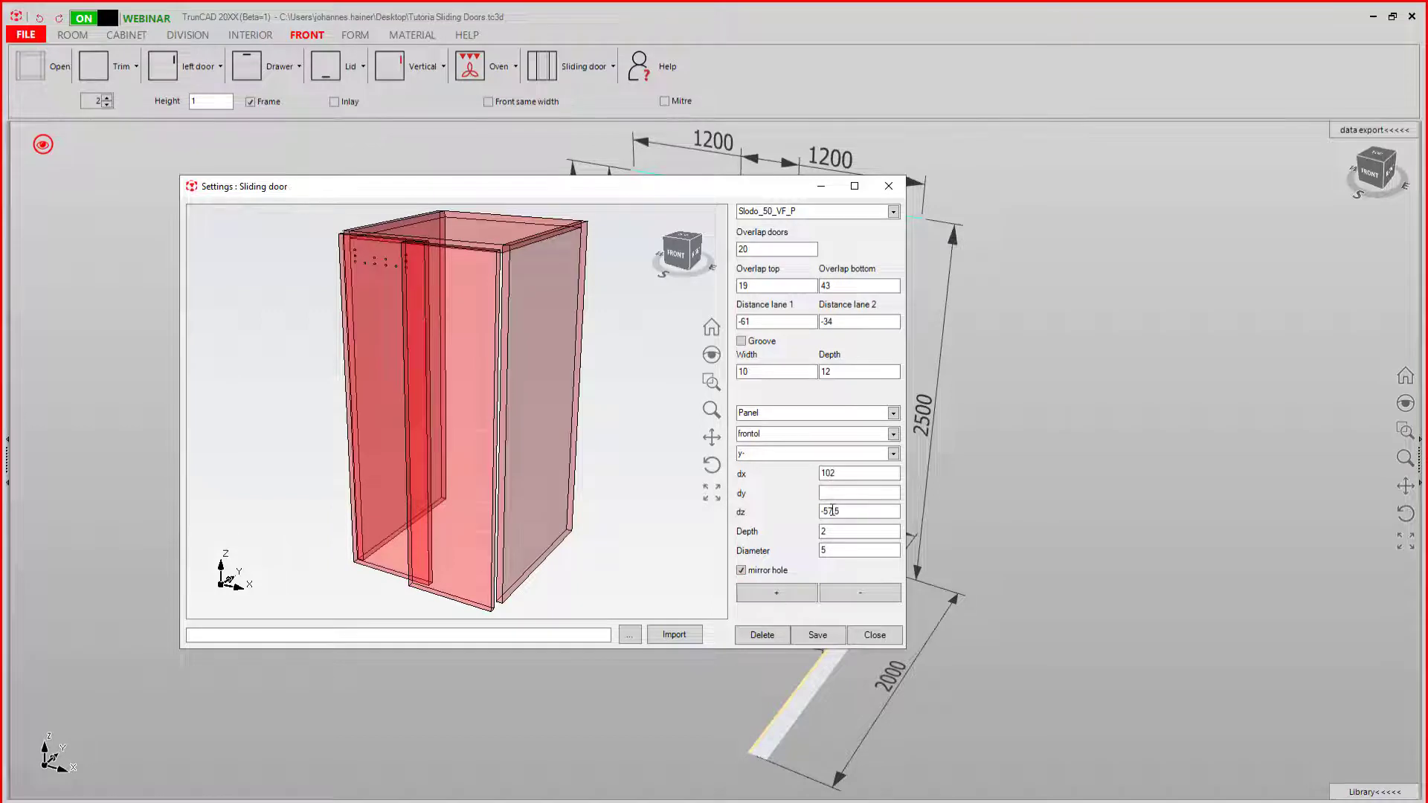
pyautogui.press('BackSpace')
pyautogui.press('BackSpace')
pyautogui.write('41,')
pyautogui.click(781, 589)
# Step: Consult the lower drilling pattern in the PDF datasheet and choose frontul as the panel to drill
pyautogui.moveTo(1427, 123); pyautogui.dragTo(725, 50)
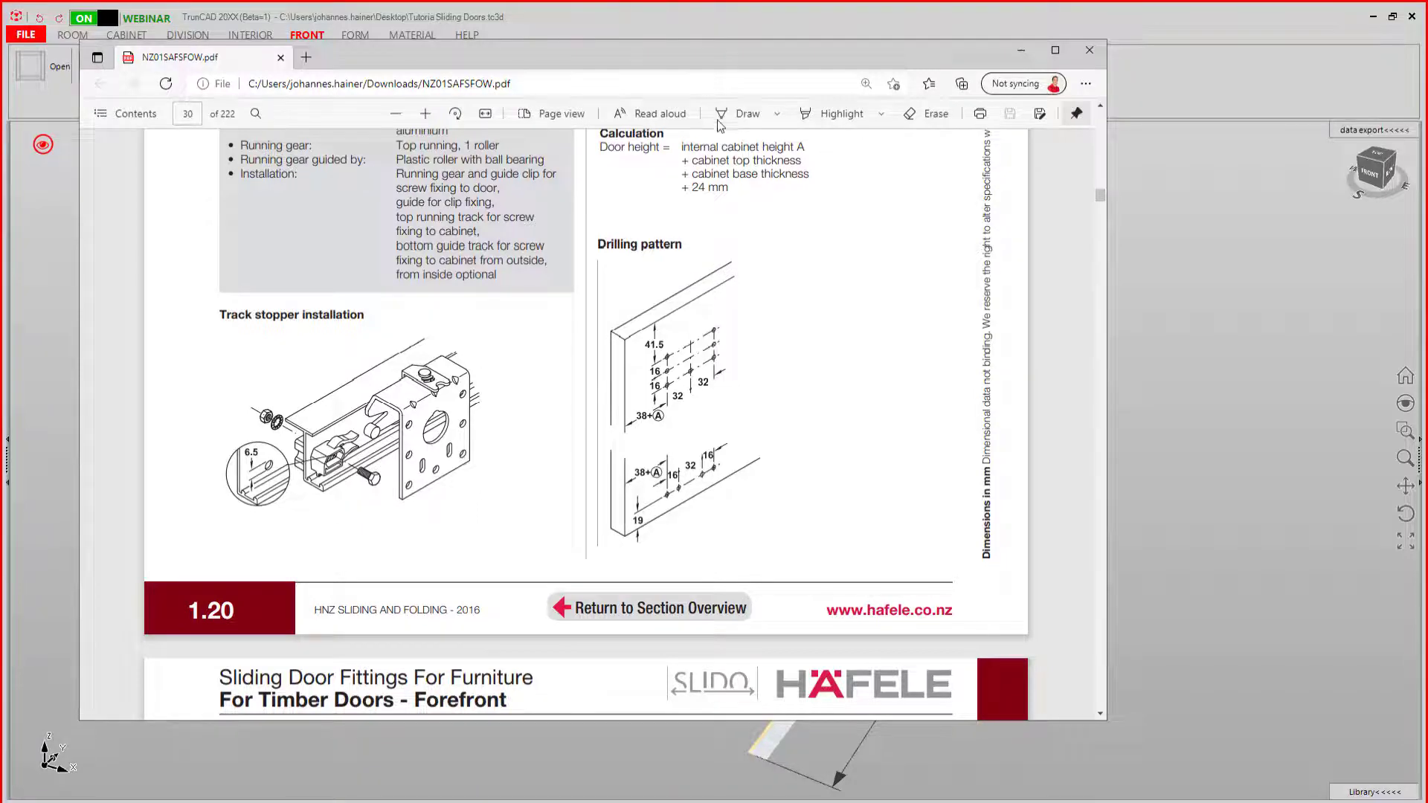
pyautogui.moveTo(728, 59); pyautogui.dragTo(1427, 129)
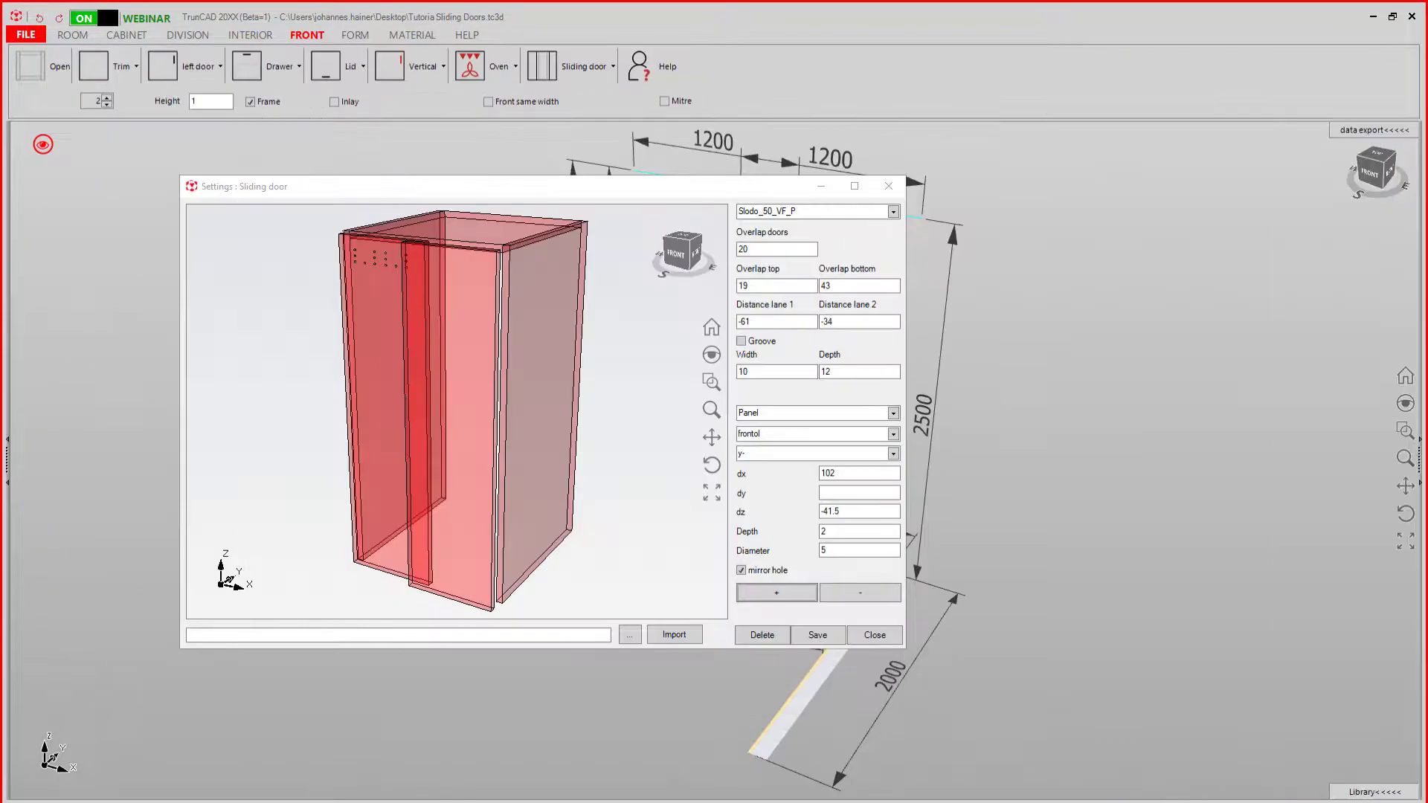
pyautogui.click(892, 435)
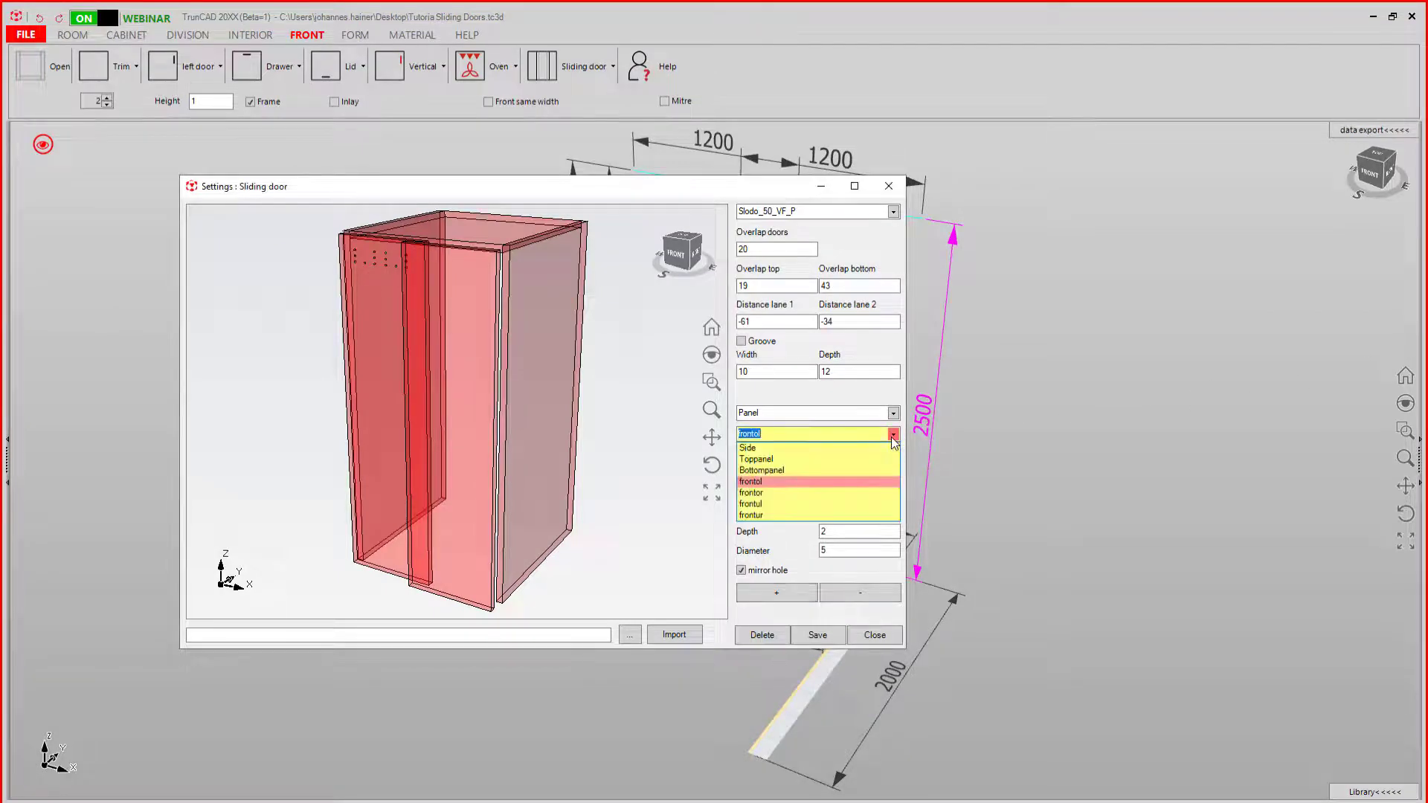
pyautogui.click(824, 502)
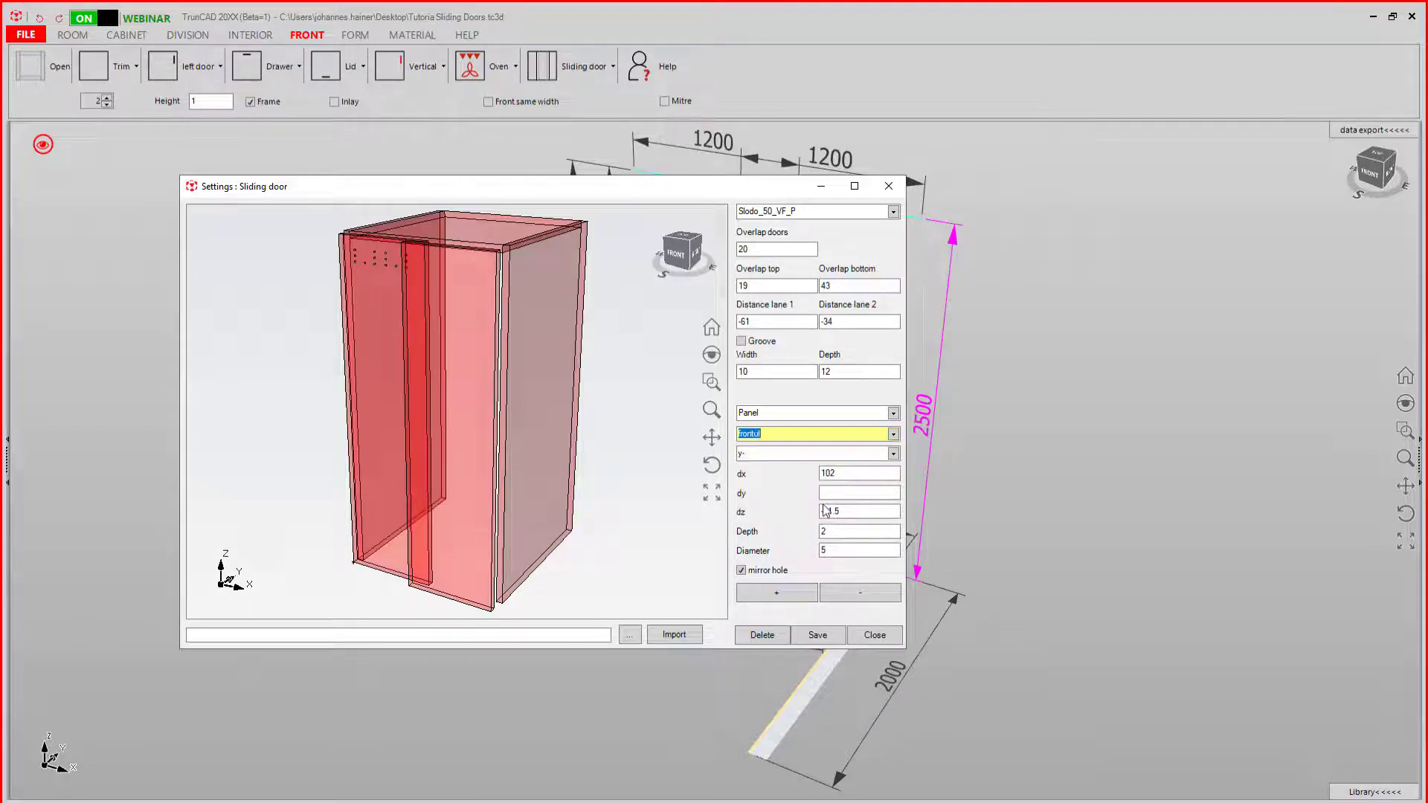
# Step: Define the first lower hole on the frontul panel at dx 38, dz 19
pyautogui.click(852, 473)
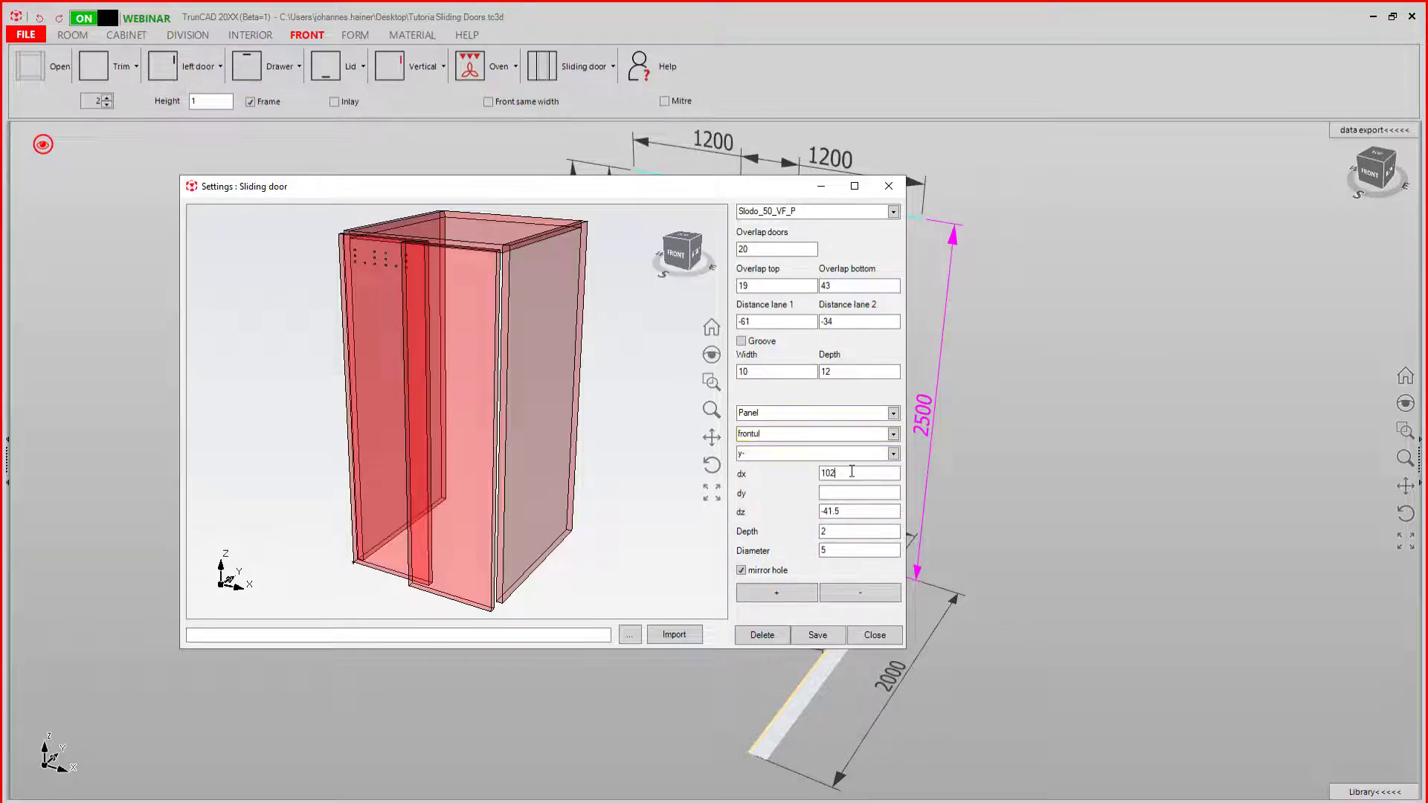
pyautogui.moveTo(853, 473); pyautogui.dragTo(817, 473)
pyautogui.write('38')
pyautogui.moveTo(881, 512); pyautogui.dragTo(818, 512)
pyautogui.write('19')
pyautogui.click(832, 531)
# Step: Add two more frontul holes at dx 54 and dx 86, keeping dz 19
pyautogui.doubleClick(859, 473)
pyautogui.write('54')
pyautogui.click(796, 594)
pyautogui.moveTo(856, 474); pyautogui.dragTo(817, 480)
pyautogui.write('86')
pyautogui.click(775, 592)
# Step: Add the last frontul hole at dx 102, dz 19, then save the fitting and close the sliding door settings
pyautogui.click(854, 473)
pyautogui.moveTo(854, 473); pyautogui.dragTo(804, 470)
pyautogui.write('102')
pyautogui.click(774, 593)
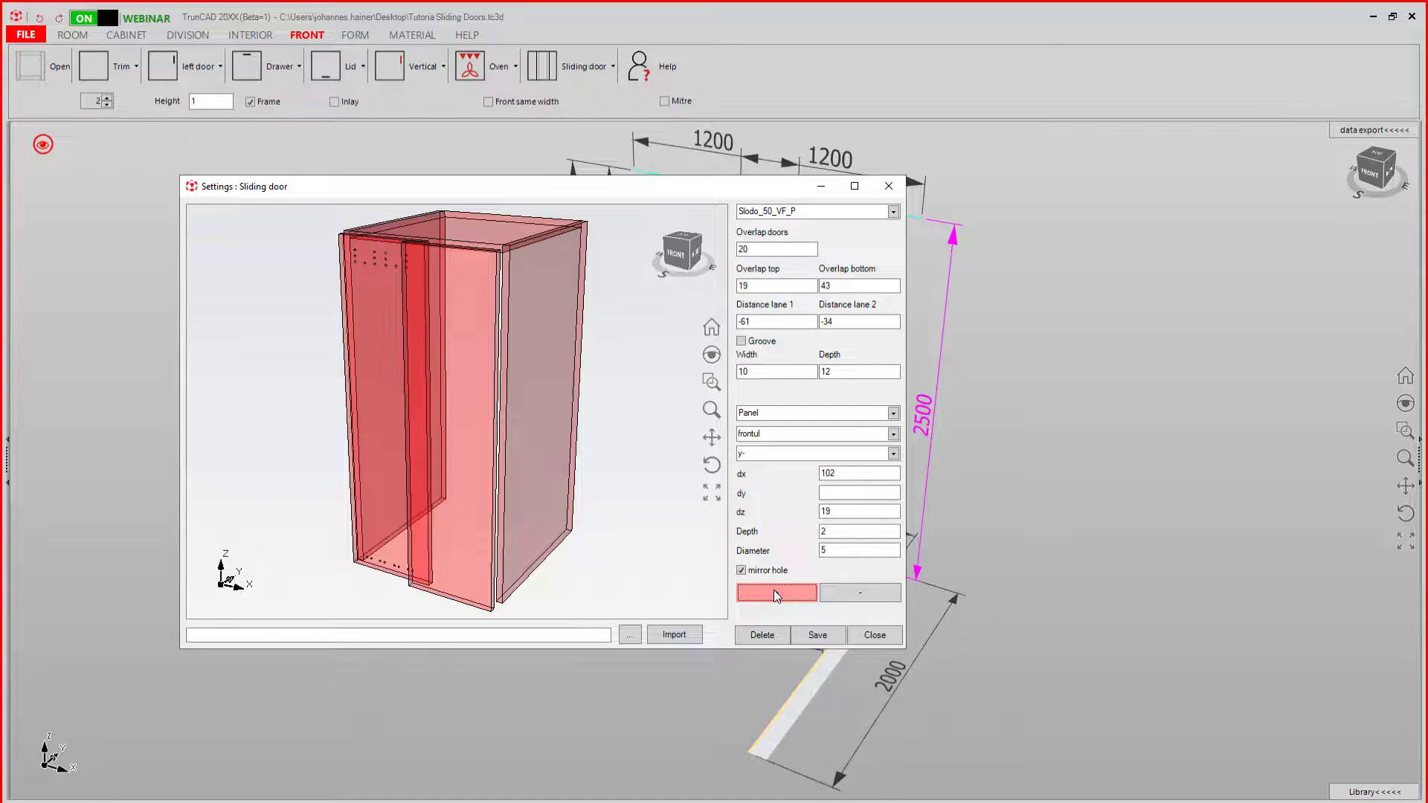
pyautogui.click(817, 634)
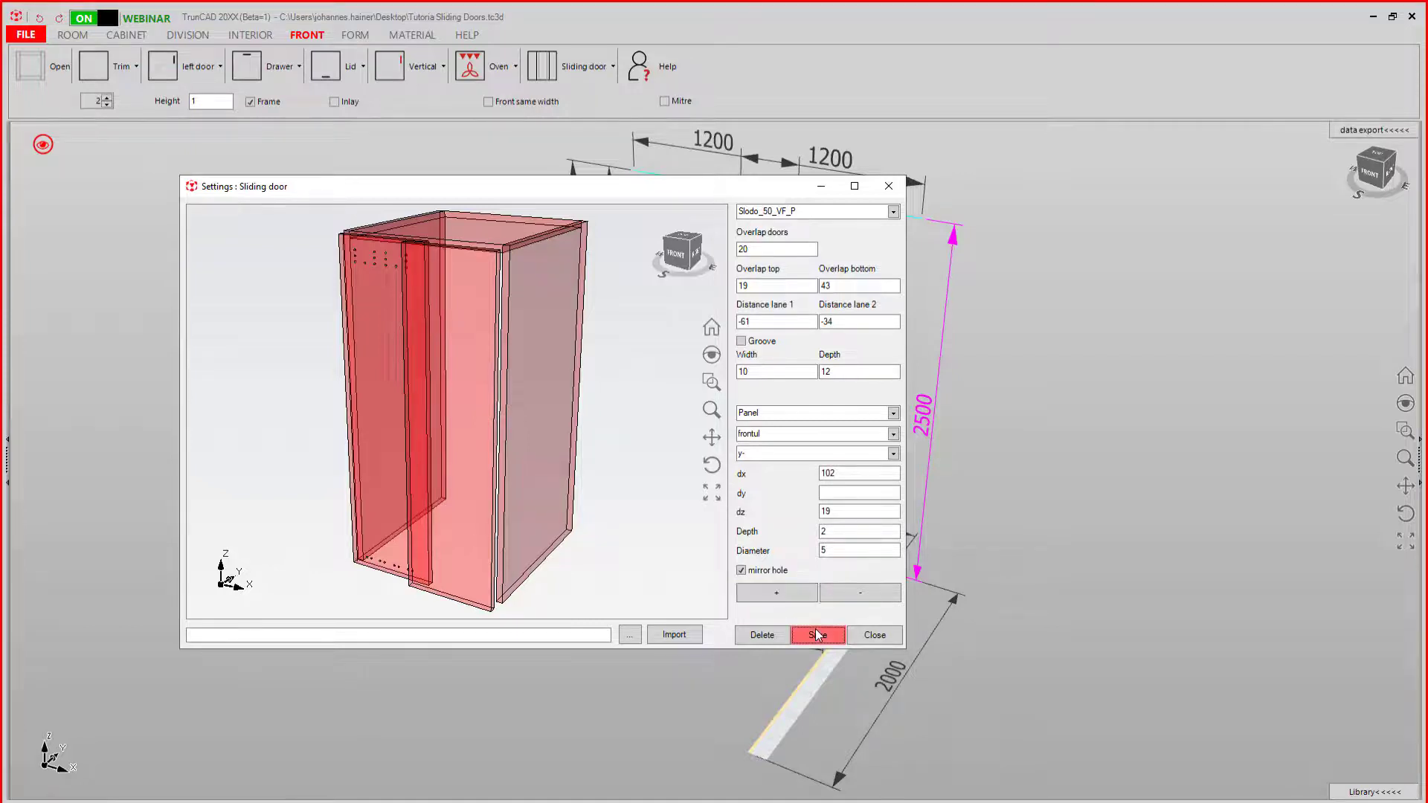
pyautogui.click(882, 641)
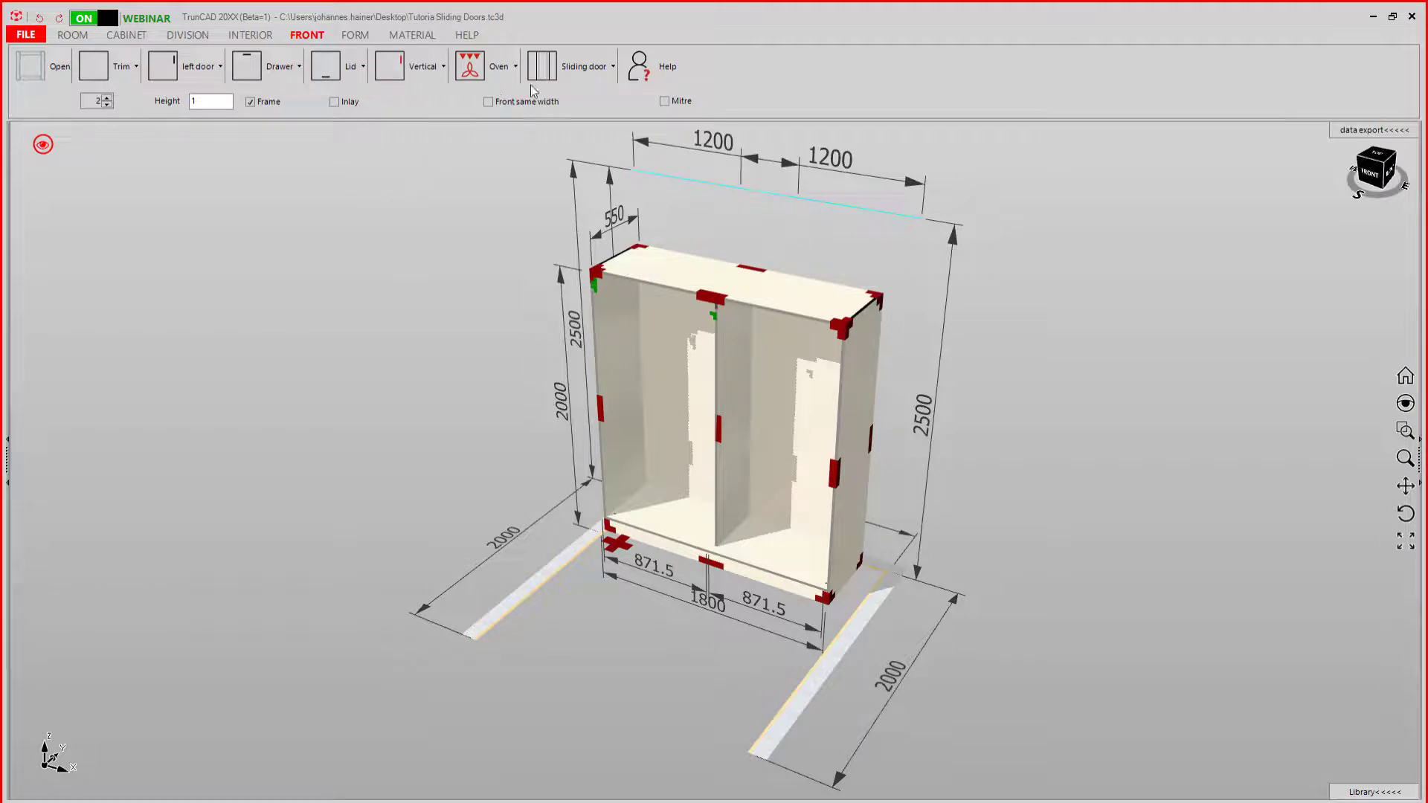
# Step: Choose Slodo_50_VF_P as the hardware for the sliding doors
pyautogui.click(611, 67)
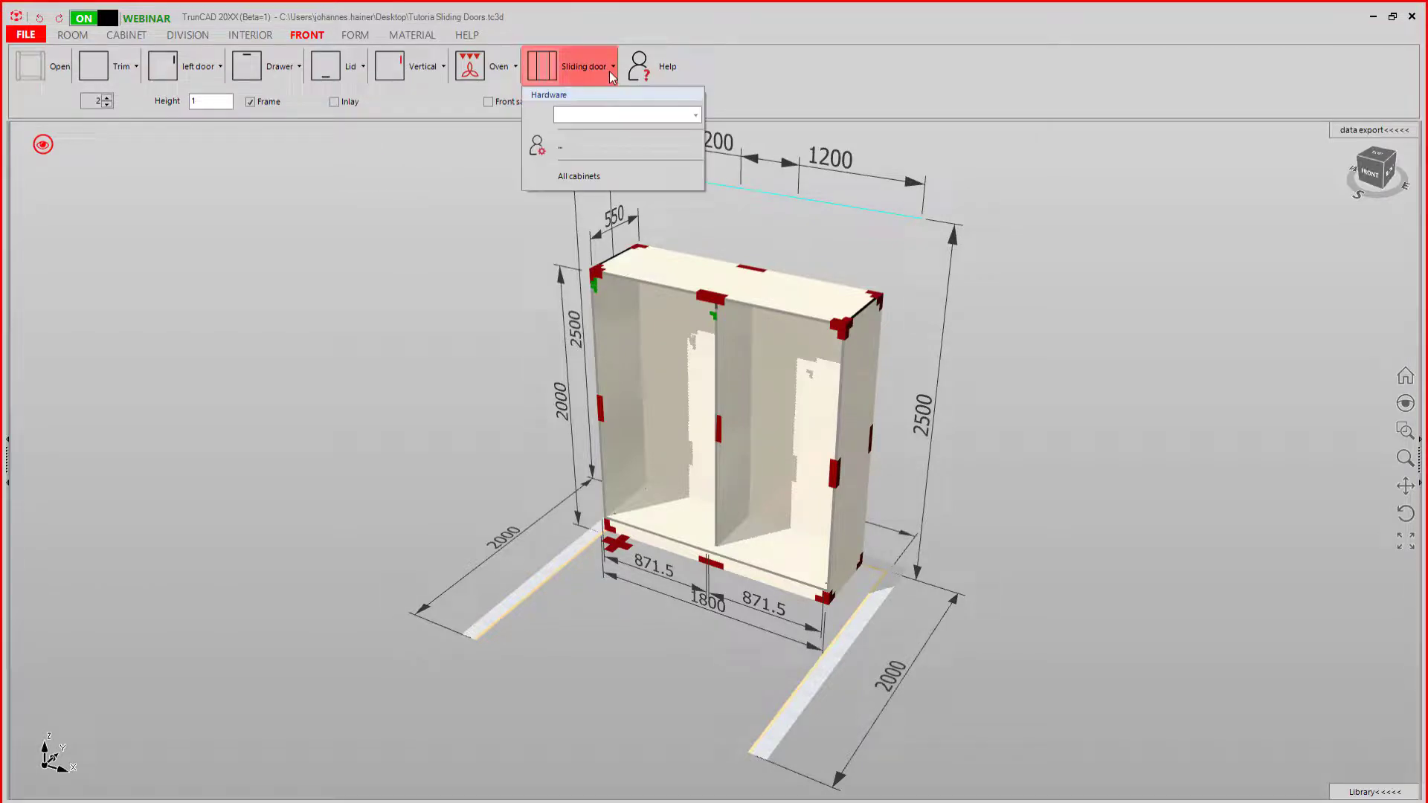
pyautogui.click(695, 116)
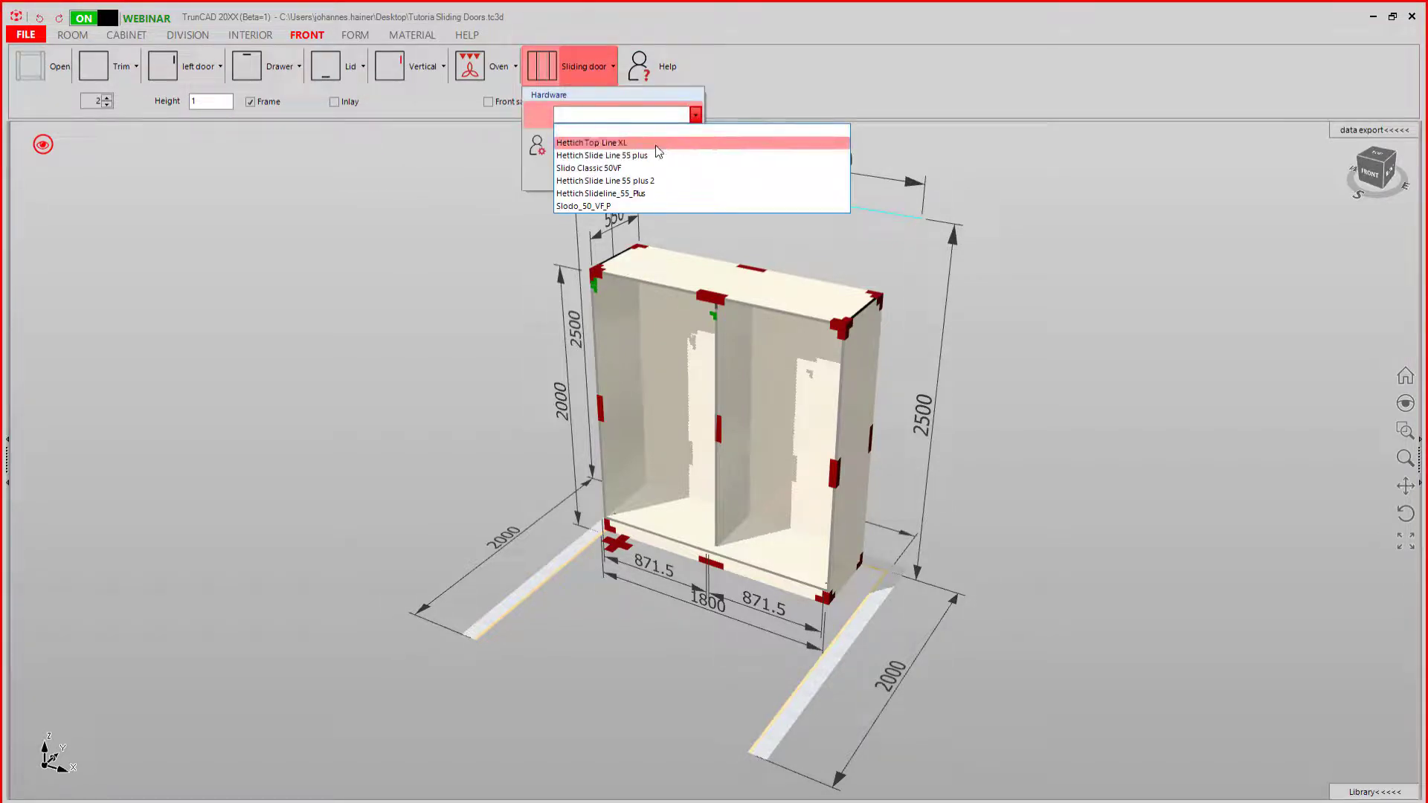
pyautogui.click(612, 206)
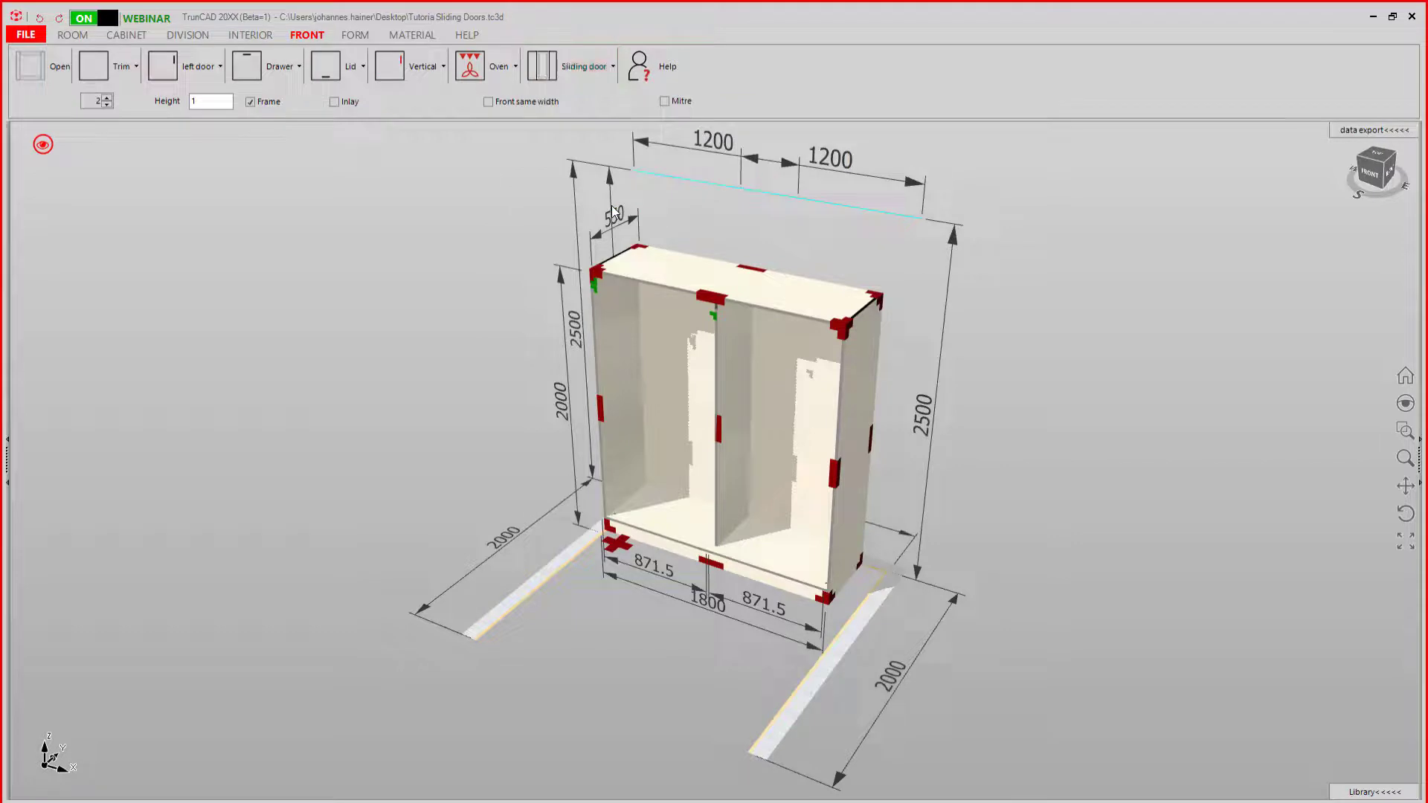
# Step: Place two sliding doors across both compartments of the cabinet
pyautogui.click(107, 104)
pyautogui.click(108, 97)
pyautogui.click(544, 69)
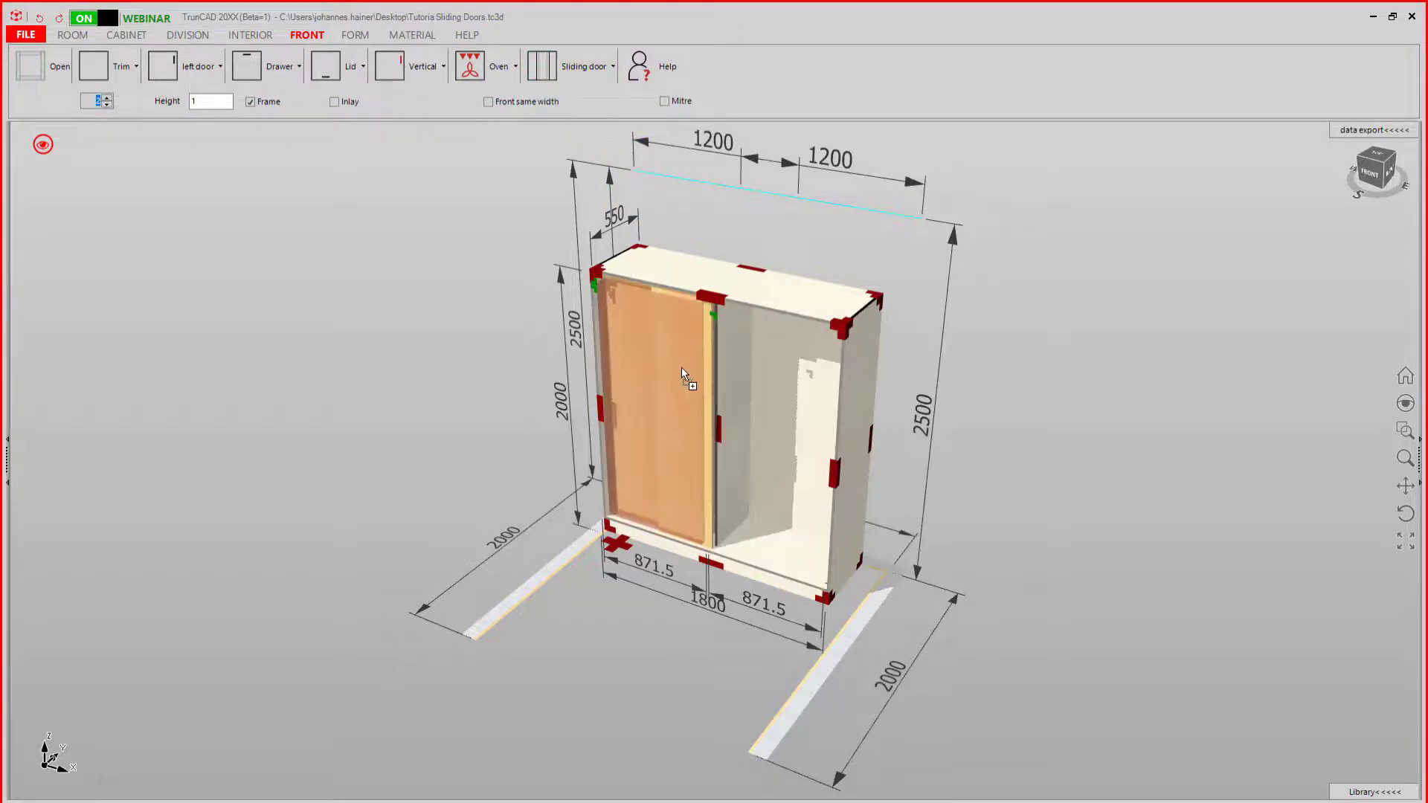
pyautogui.moveTo(682, 368); pyautogui.dragTo(715, 395)
pyautogui.click(716, 400)
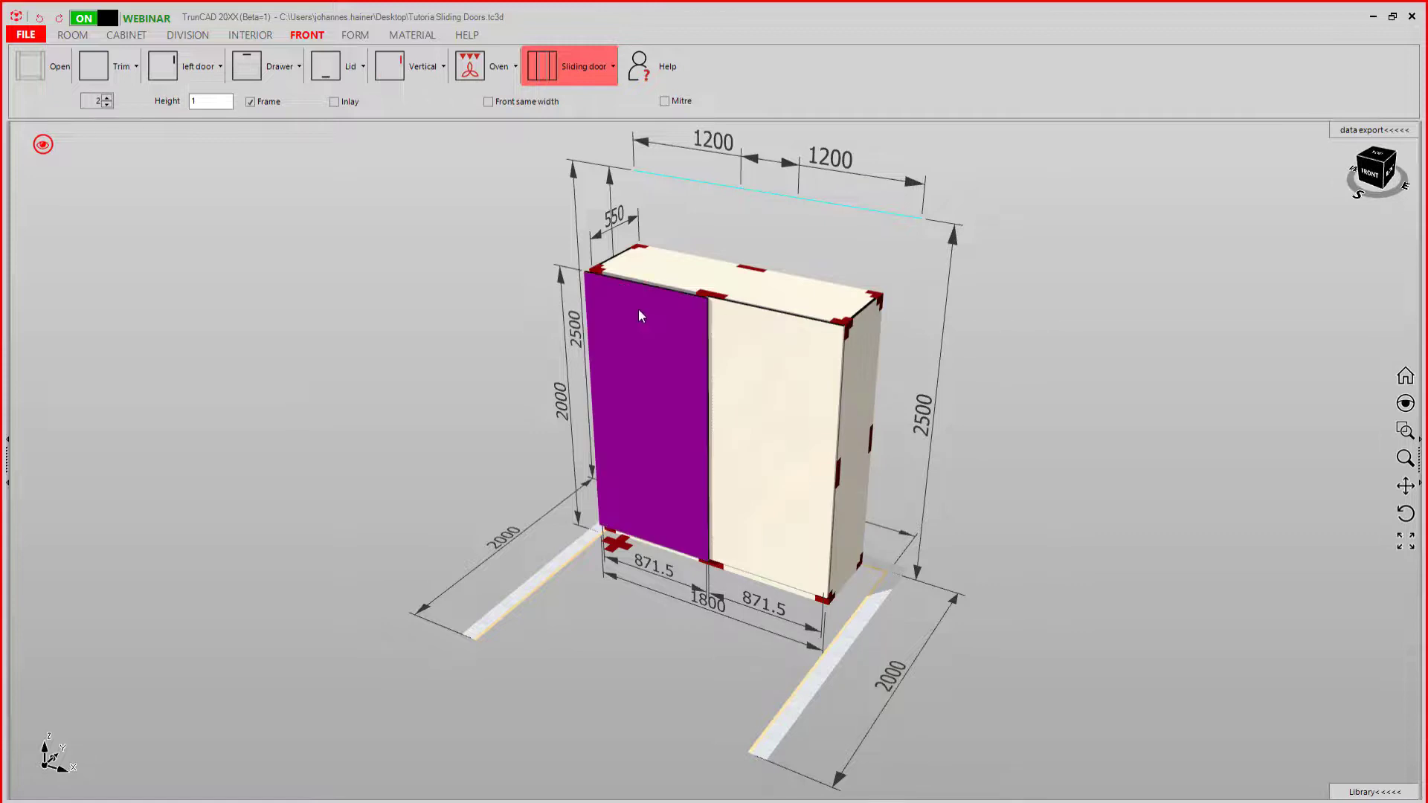
# Step: Examine the door drillings in a wireframe display of the cabinet and return to the solid display
pyautogui.click(42, 145)
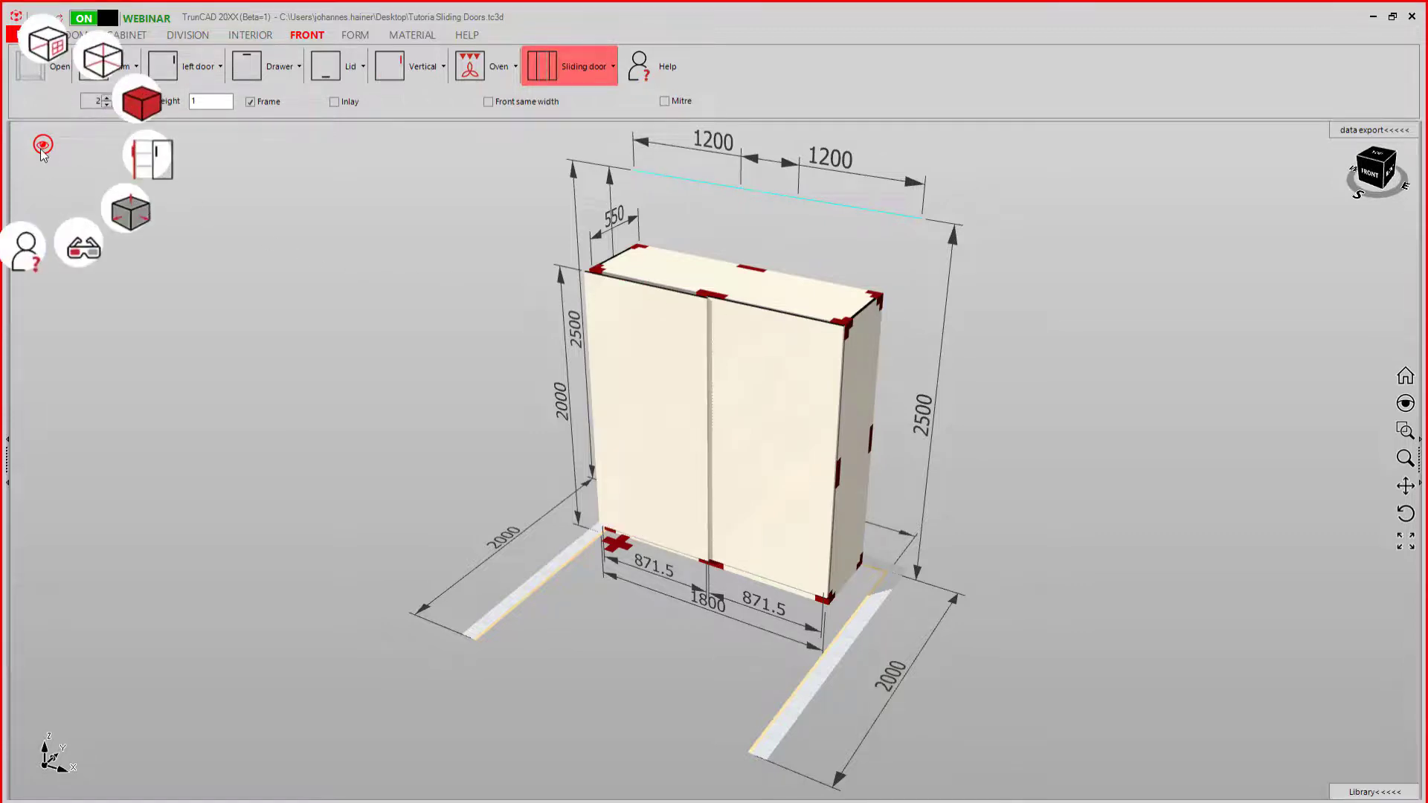
pyautogui.click(101, 59)
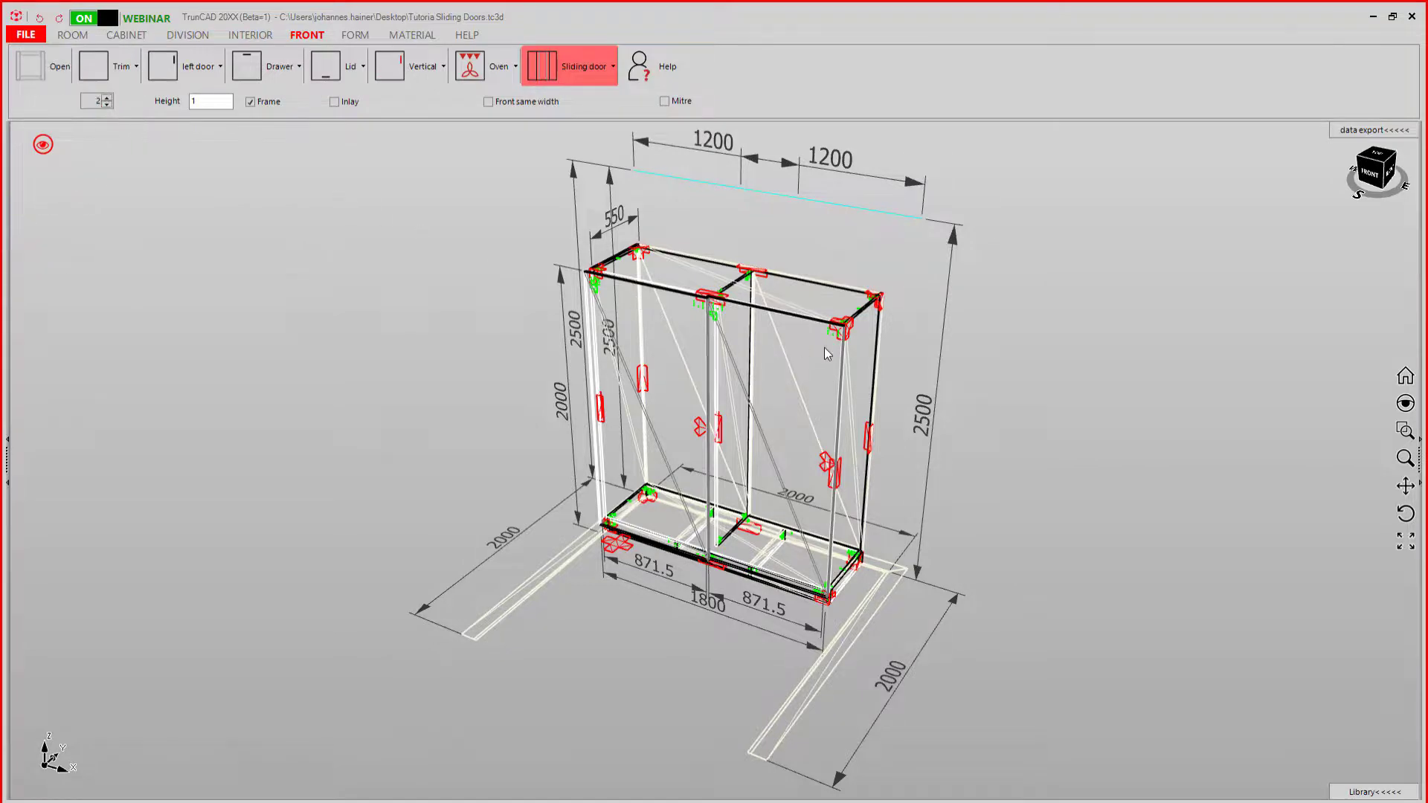
pyautogui.scroll(5, 825, 347)
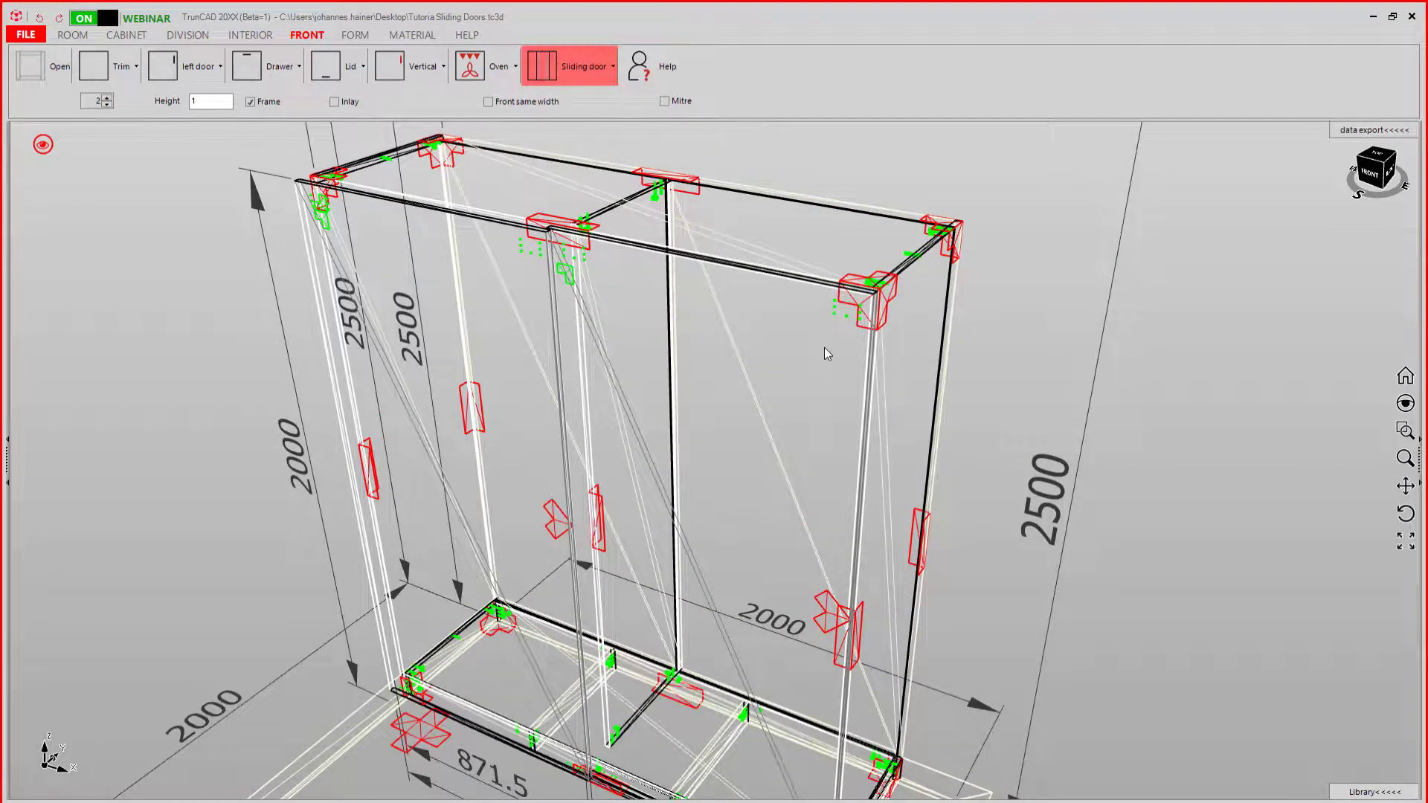
pyautogui.click(43, 144)
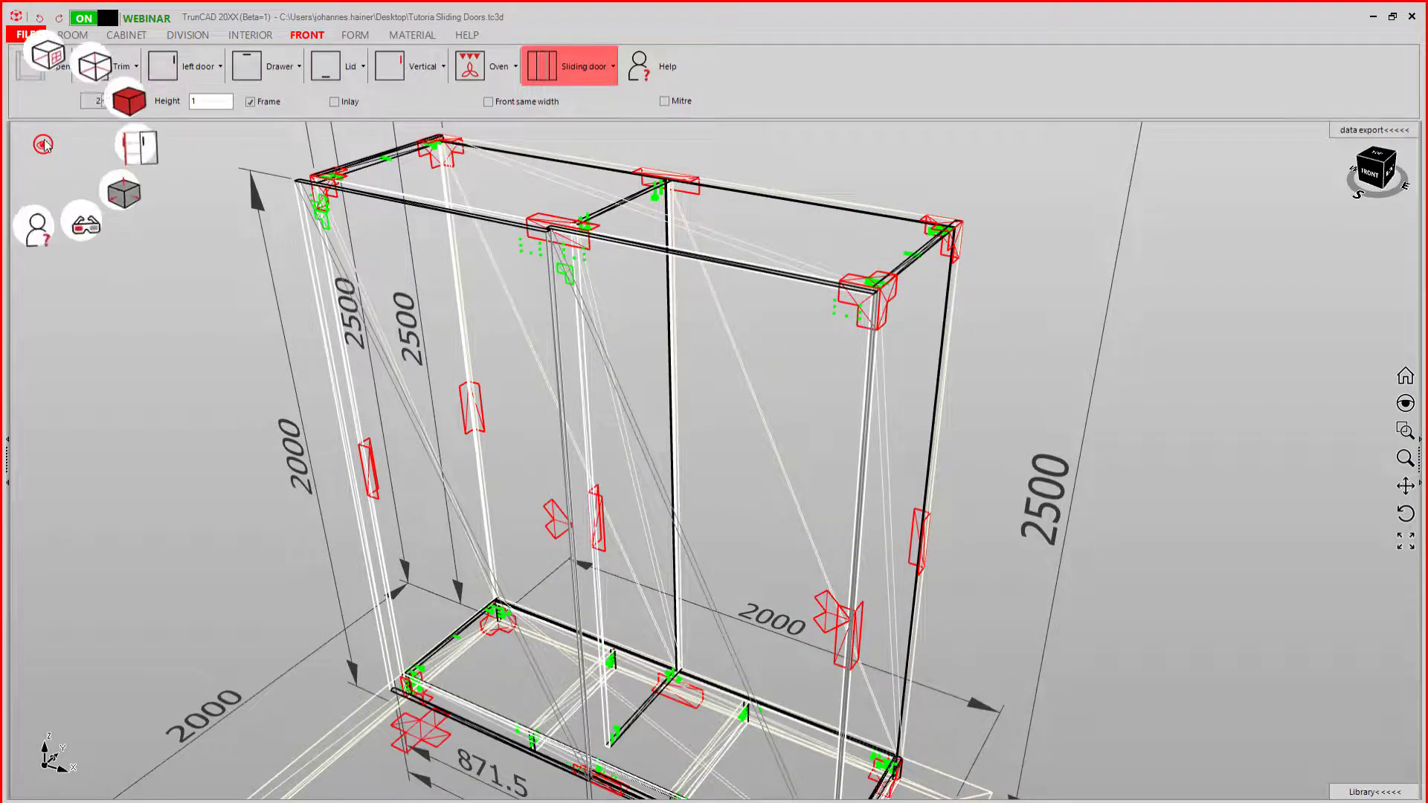
pyautogui.click(156, 104)
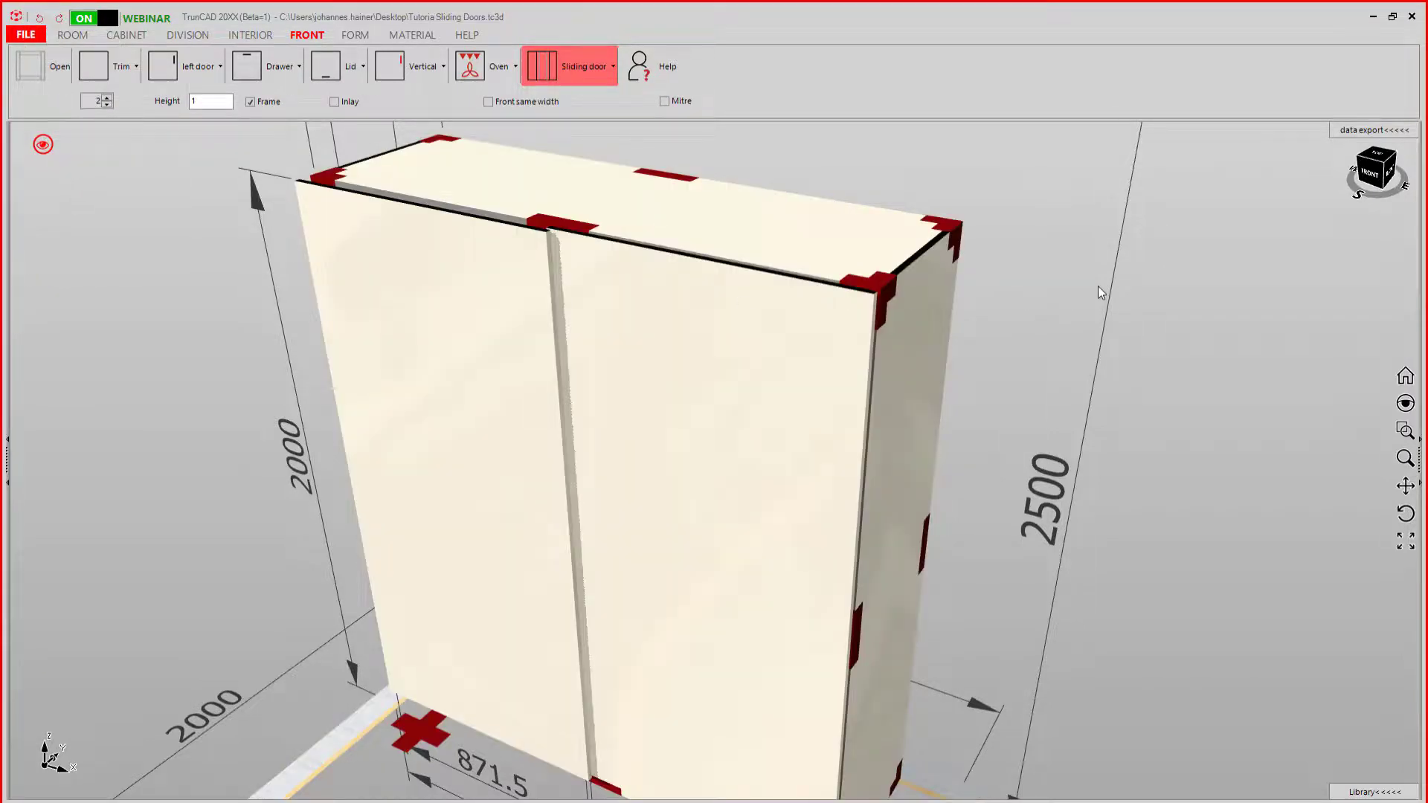
# Step: Open the parts list and examine the sliding door prices in the calculation settings, widening the name column to read the fittings
pyautogui.click(1374, 131)
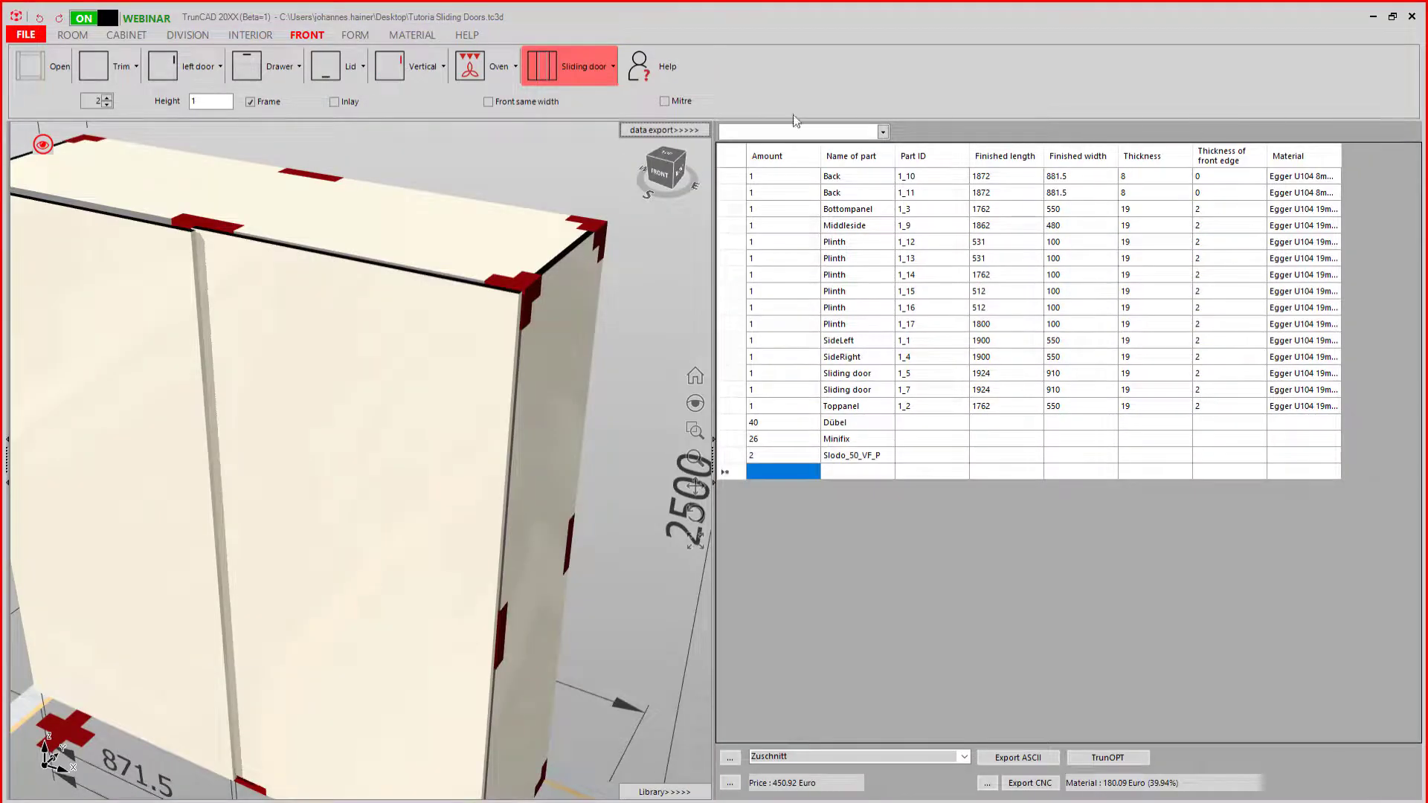
pyautogui.click(729, 784)
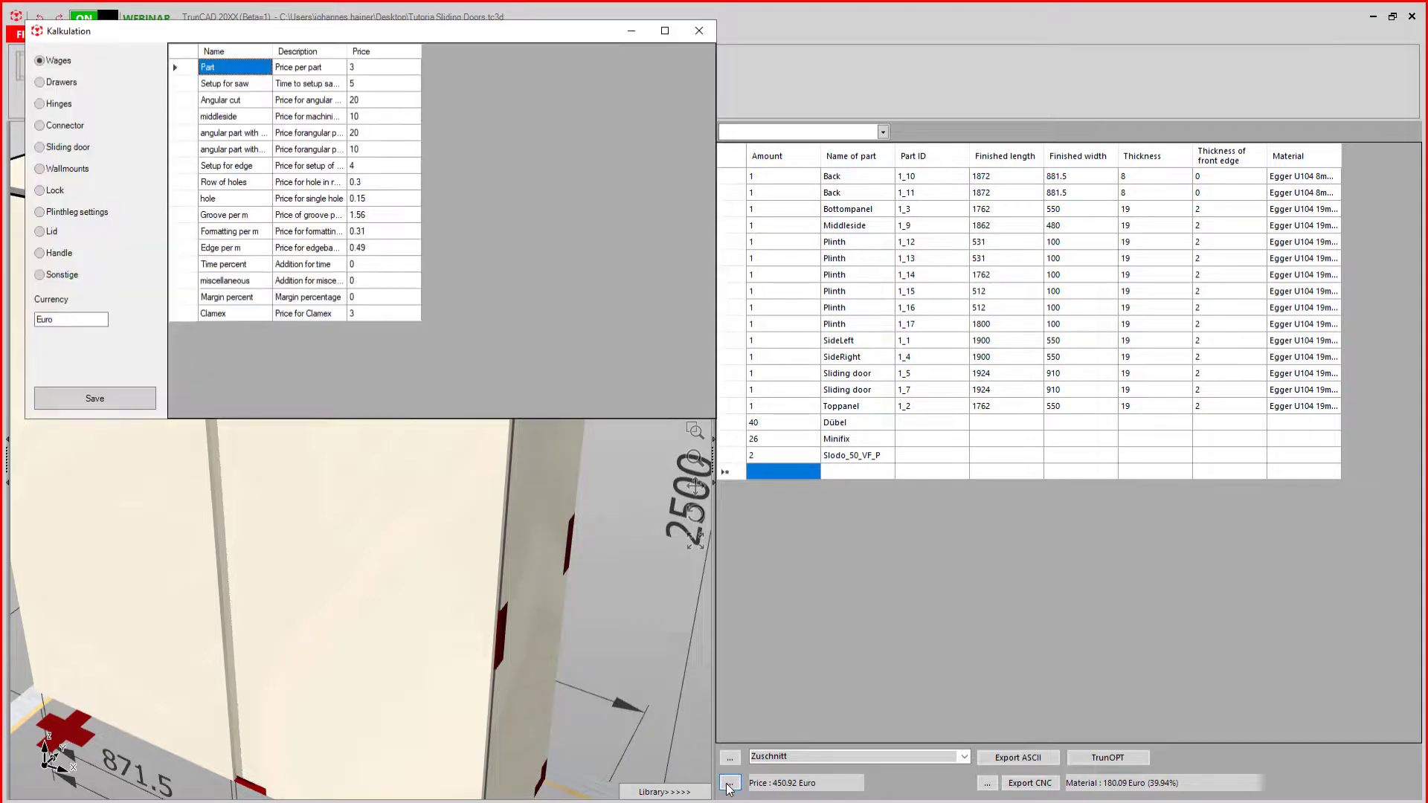
pyautogui.click(87, 149)
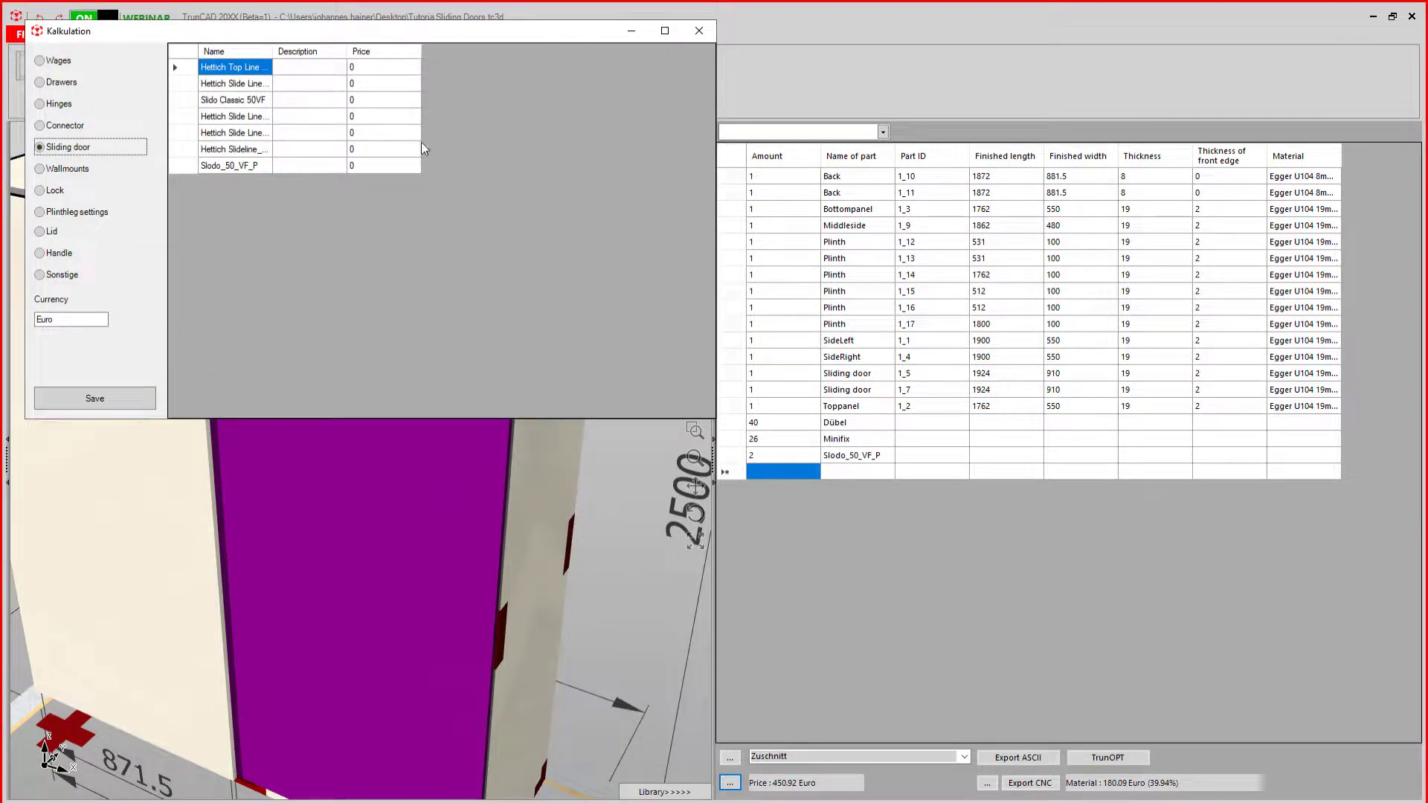
pyautogui.click(271, 50)
pyautogui.moveTo(272, 50); pyautogui.dragTo(386, 50)
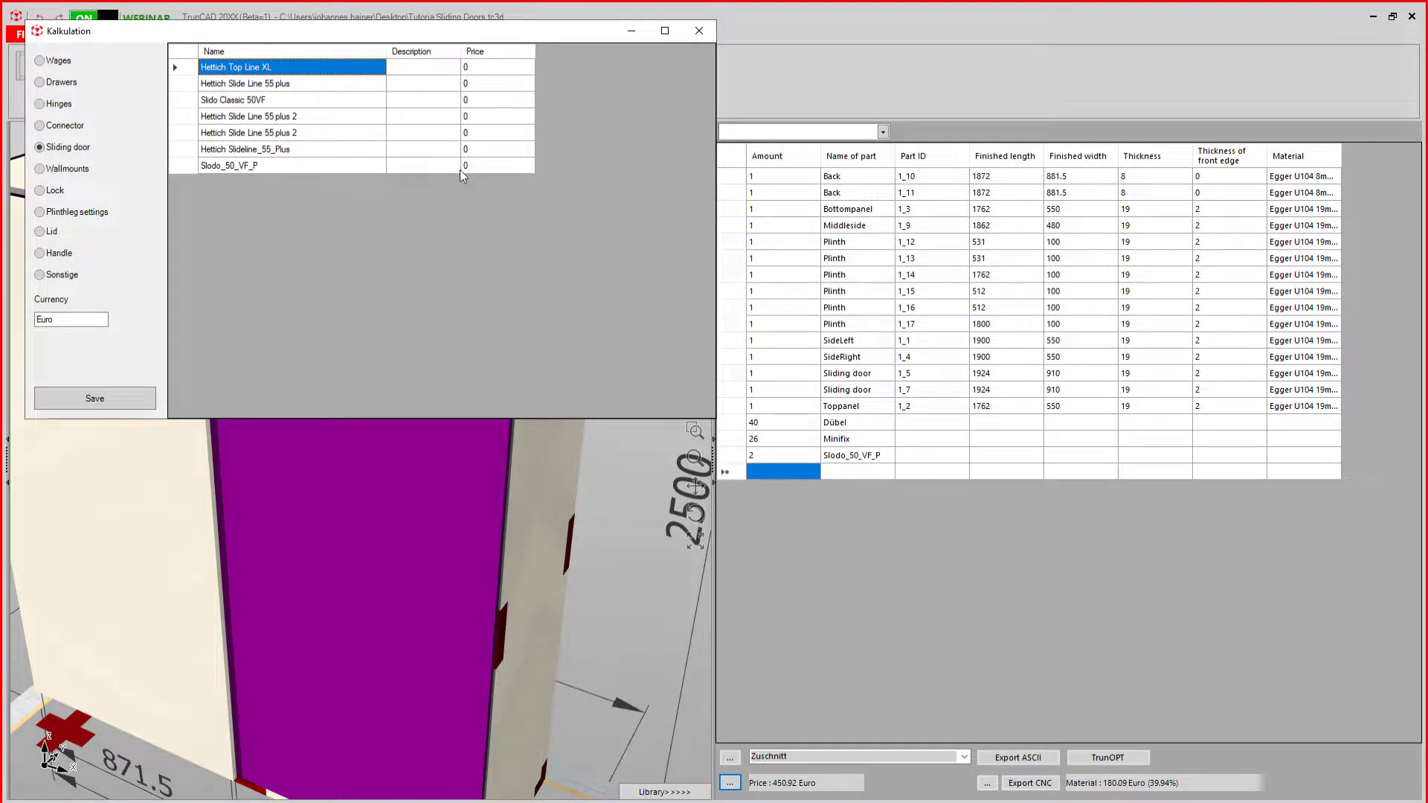
# Step: Select the Slodo_50_VF_P price entry, then close the calculation settings and the parts list
pyautogui.click(479, 164)
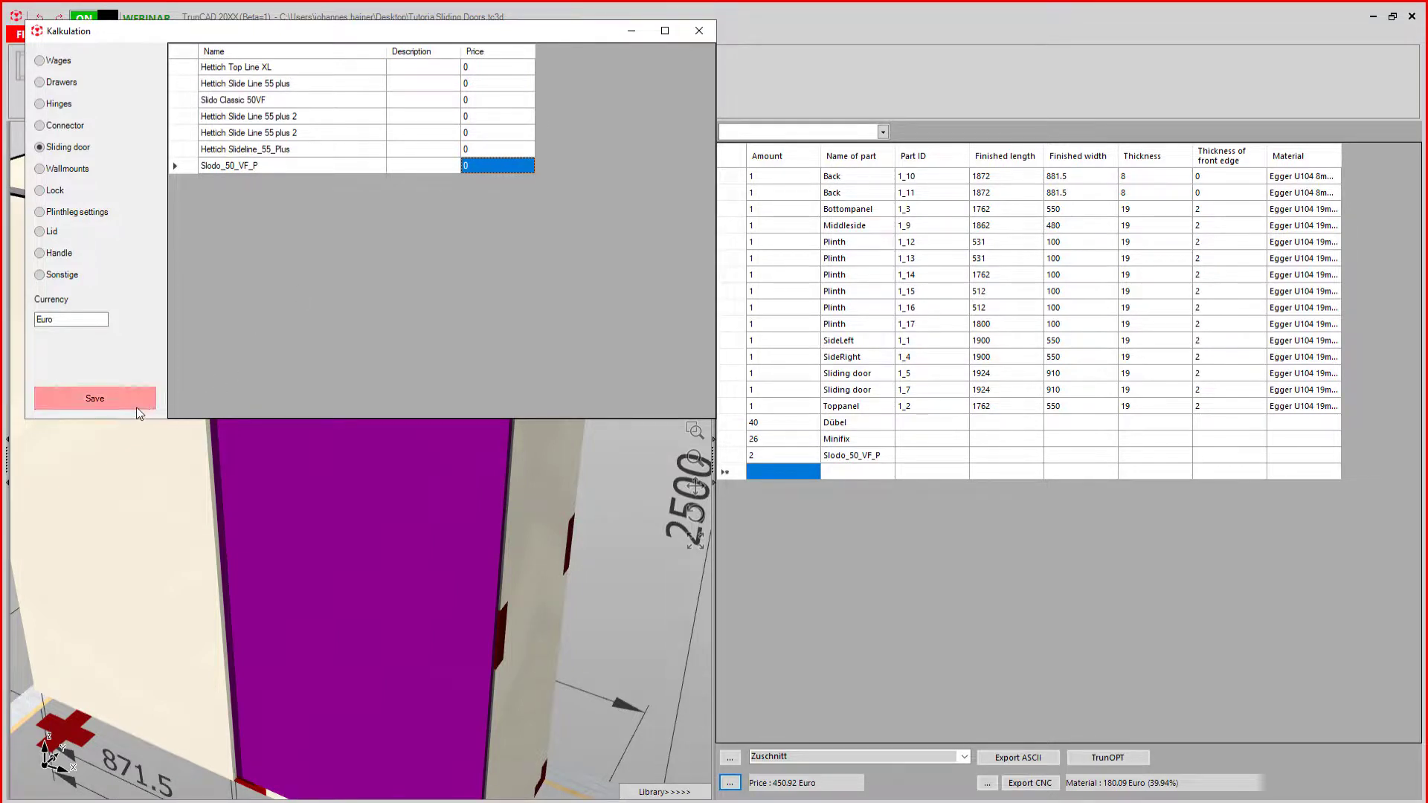
pyautogui.click(710, 33)
pyautogui.click(680, 131)
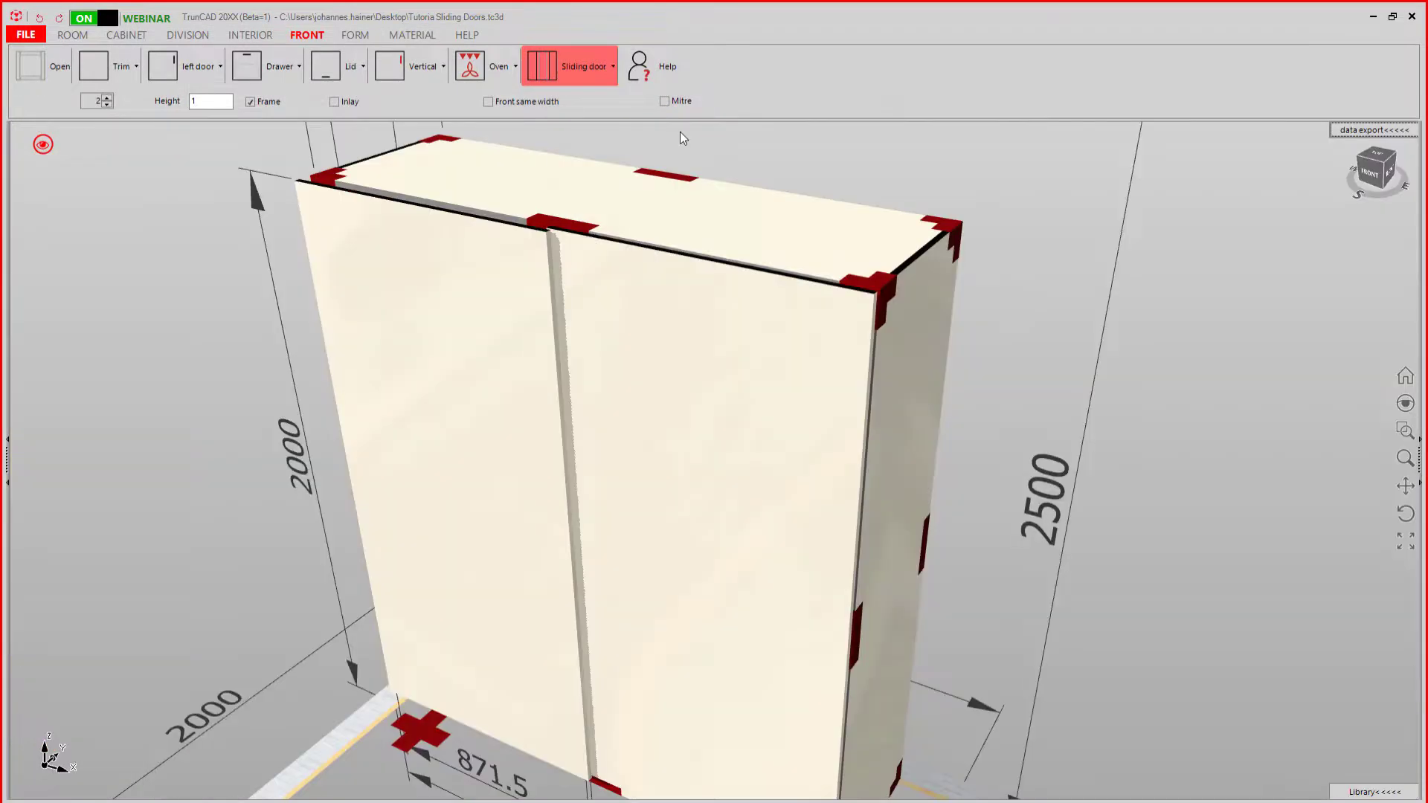
pyautogui.scroll(-2, 997, 329)
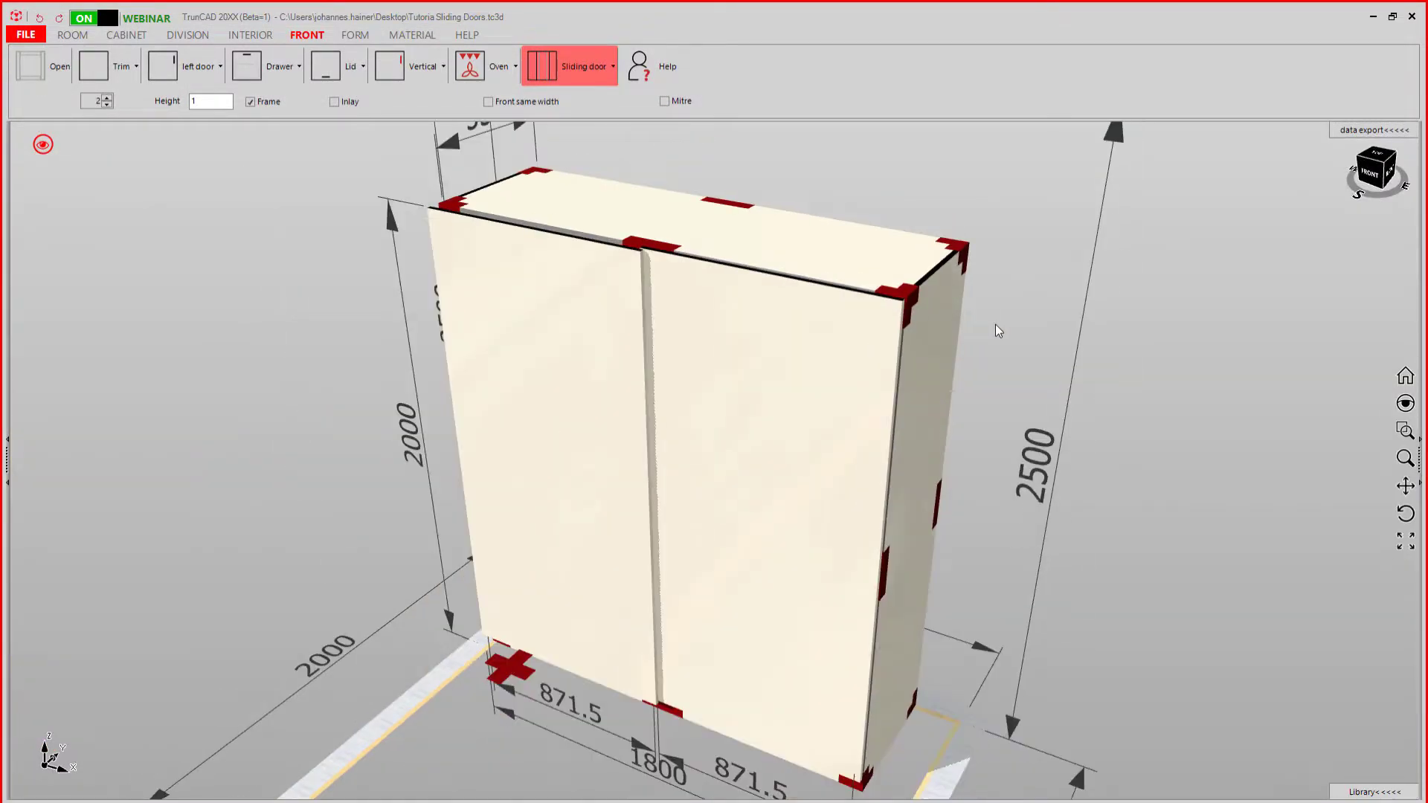